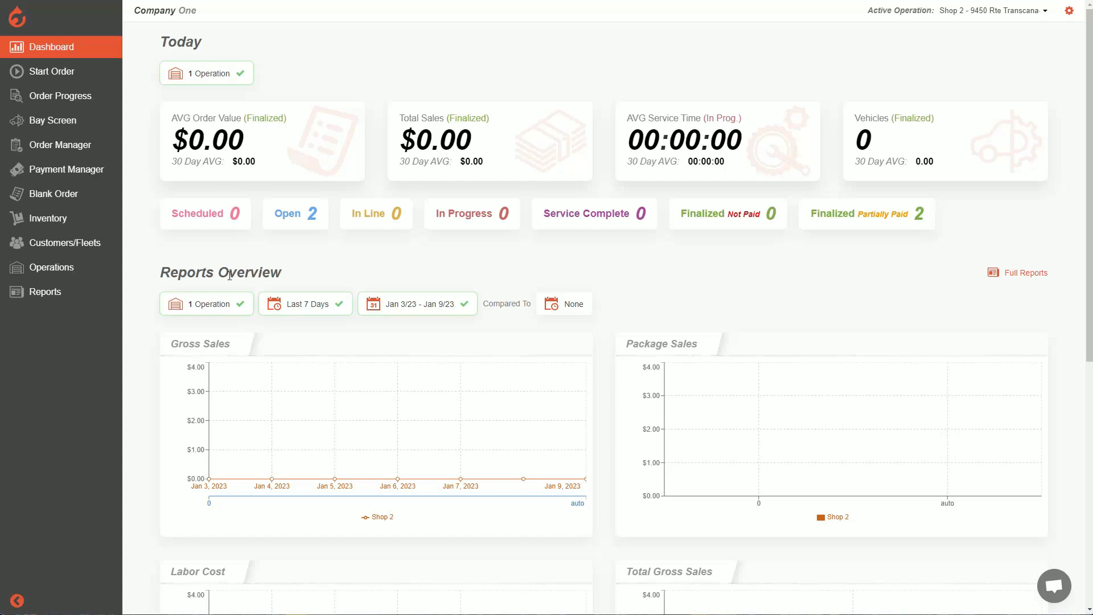
# Open the inspections list in the operations settings and browse the existing inspections
pyautogui.click(78, 268)
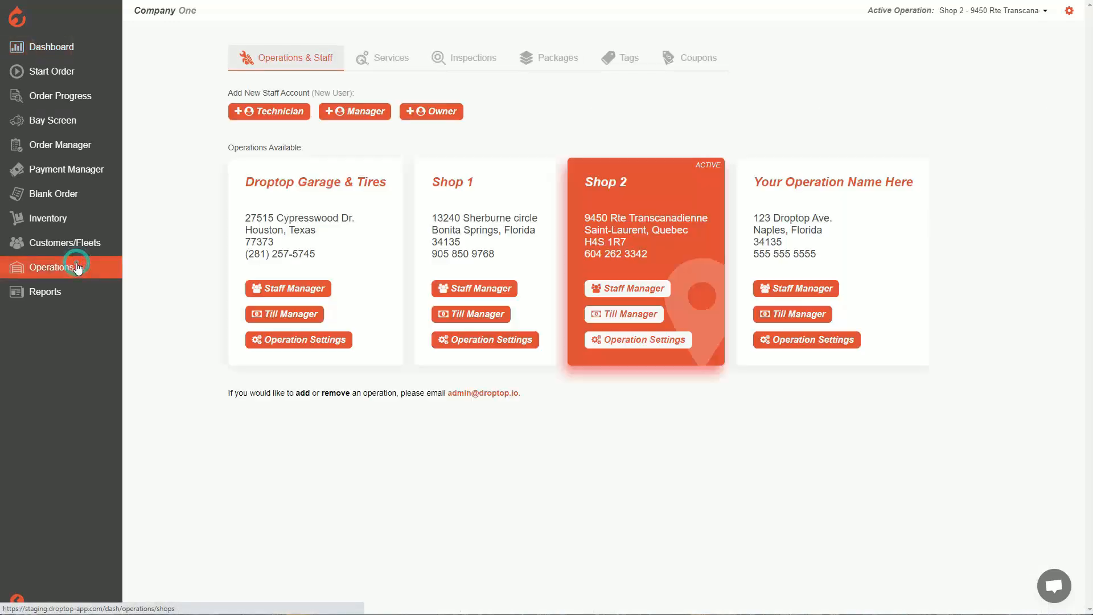
pyautogui.click(470, 60)
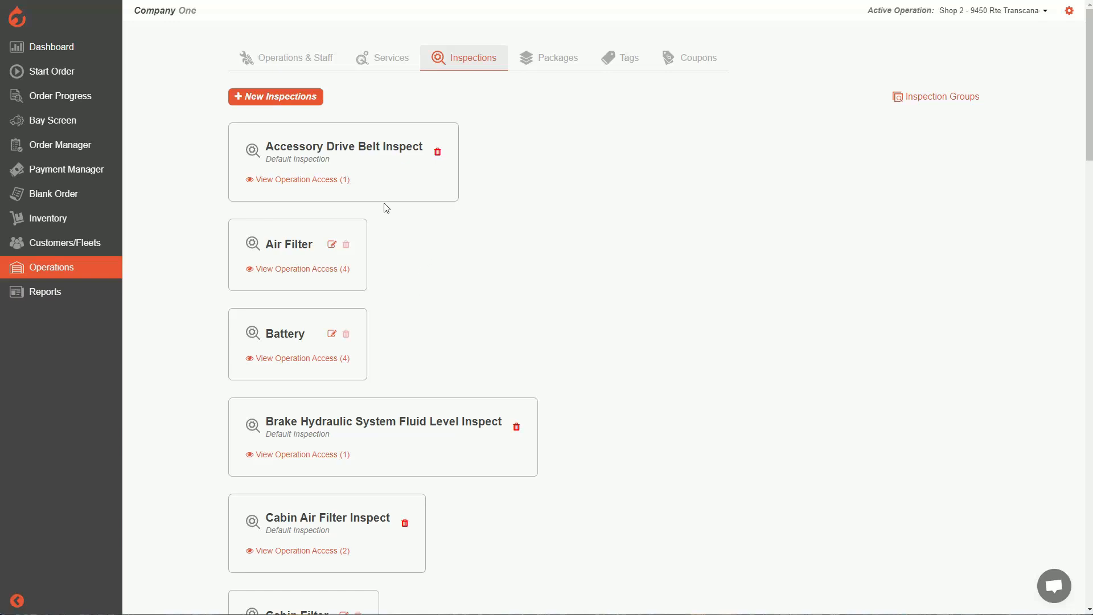
pyautogui.scroll(-4, 408, 252)
pyautogui.scroll(4, 410, 254)
# Search the default inspections for "cabin" and add Cabin Air Filter Inspect to the inspections list
pyautogui.click(285, 102)
pyautogui.click(342, 136)
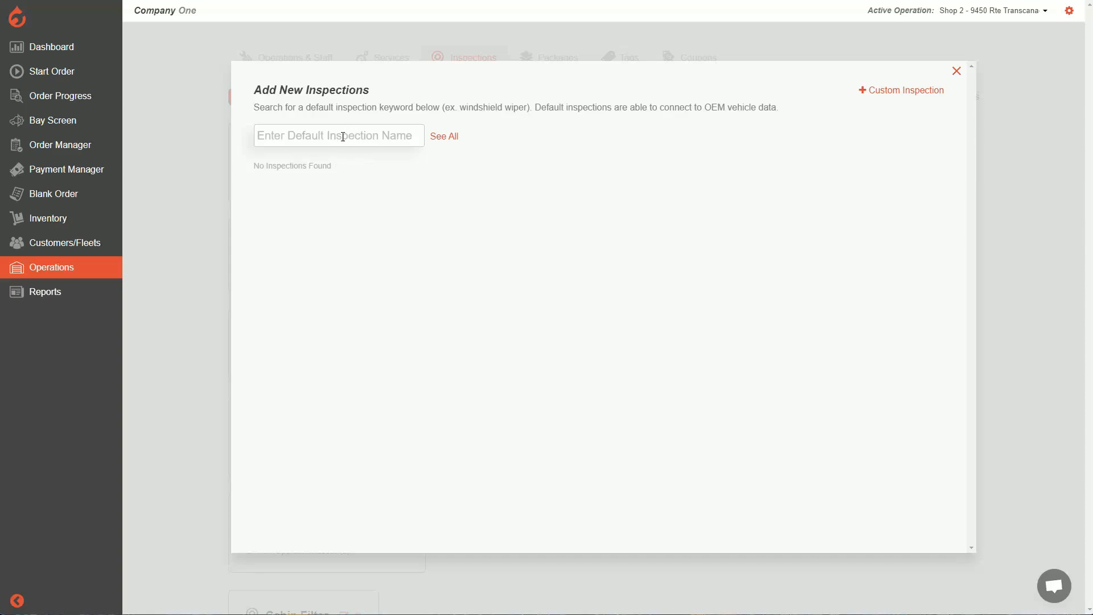
pyautogui.write('cabin')
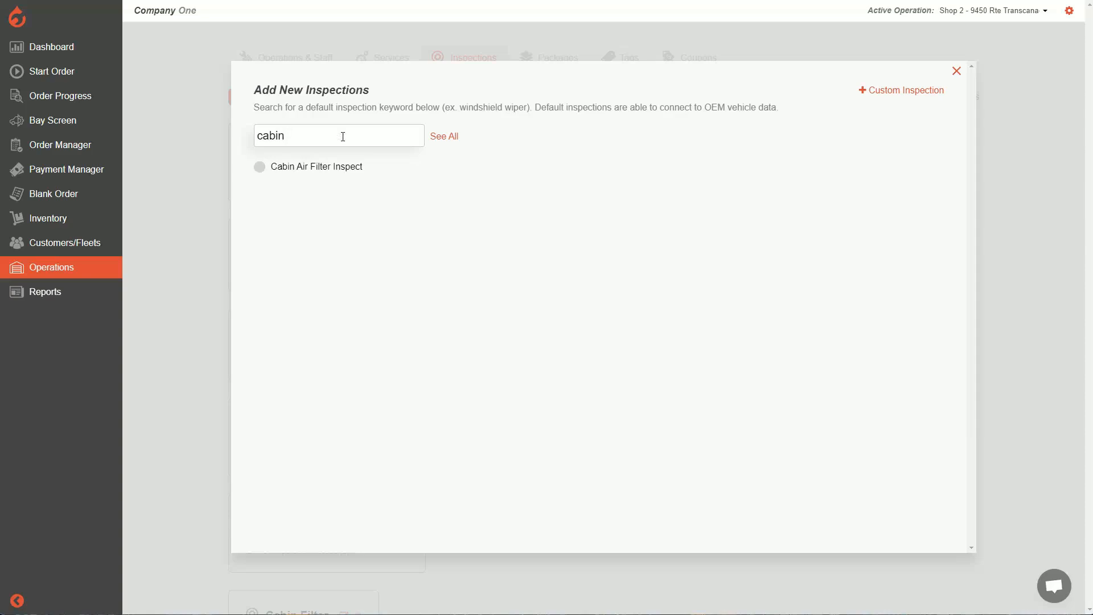
pyautogui.click(259, 166)
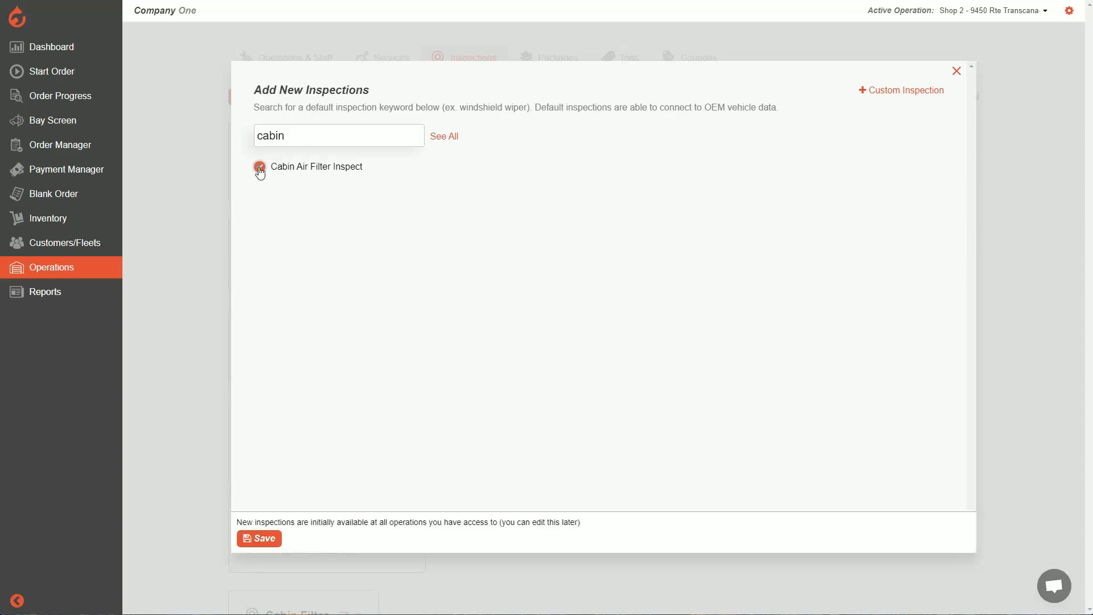
pyautogui.click(261, 538)
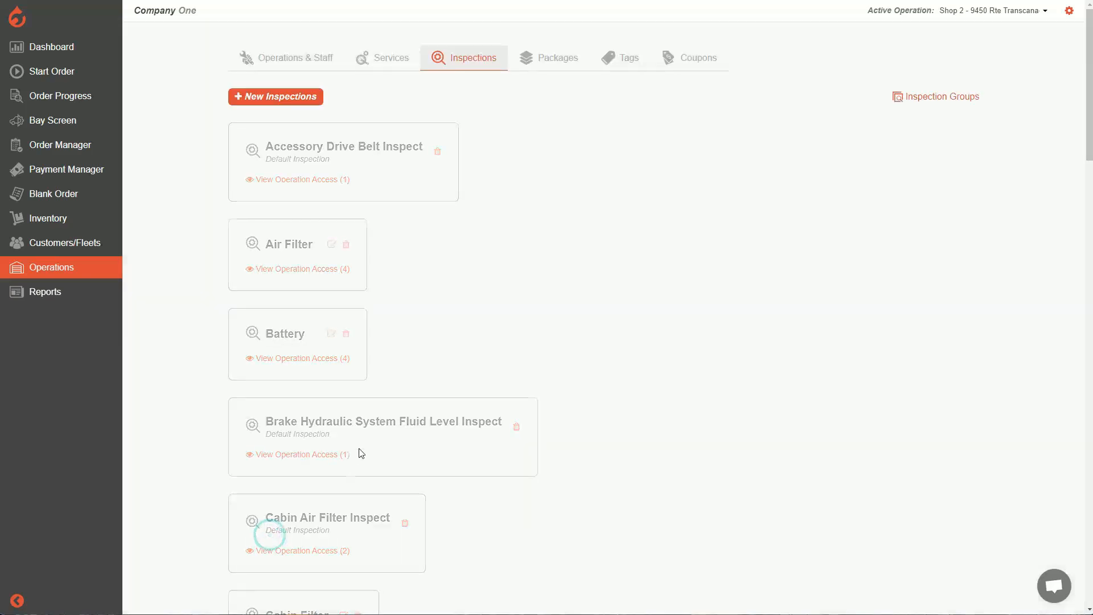
# Delete the Brake Hydraulic System Fluid Level Inspect inspection from the list
pyautogui.scroll(-1, 378, 478)
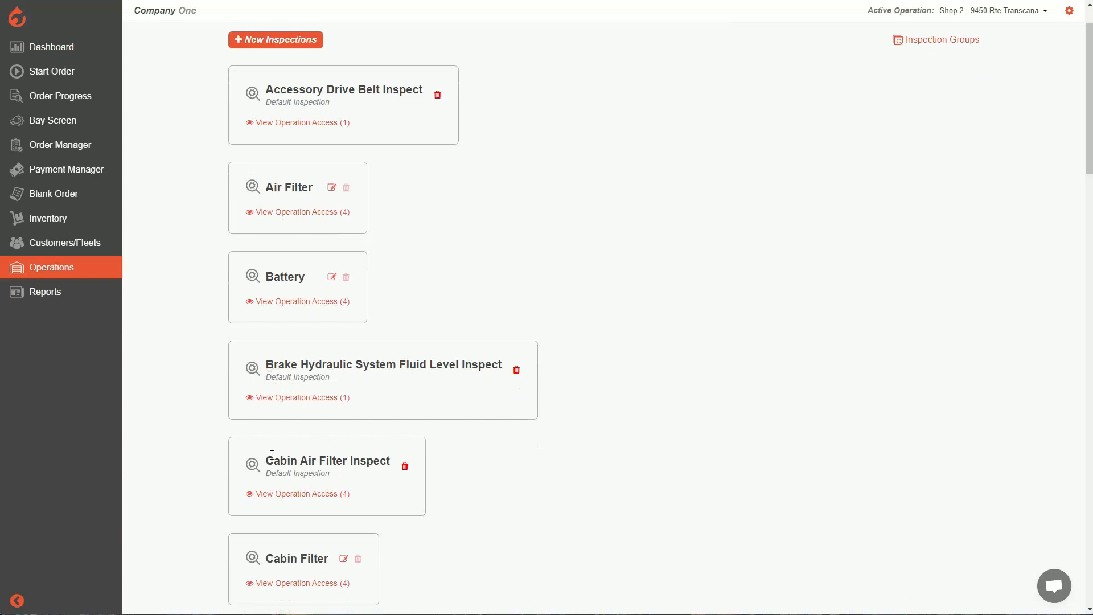
pyautogui.tripleClick(270, 460)
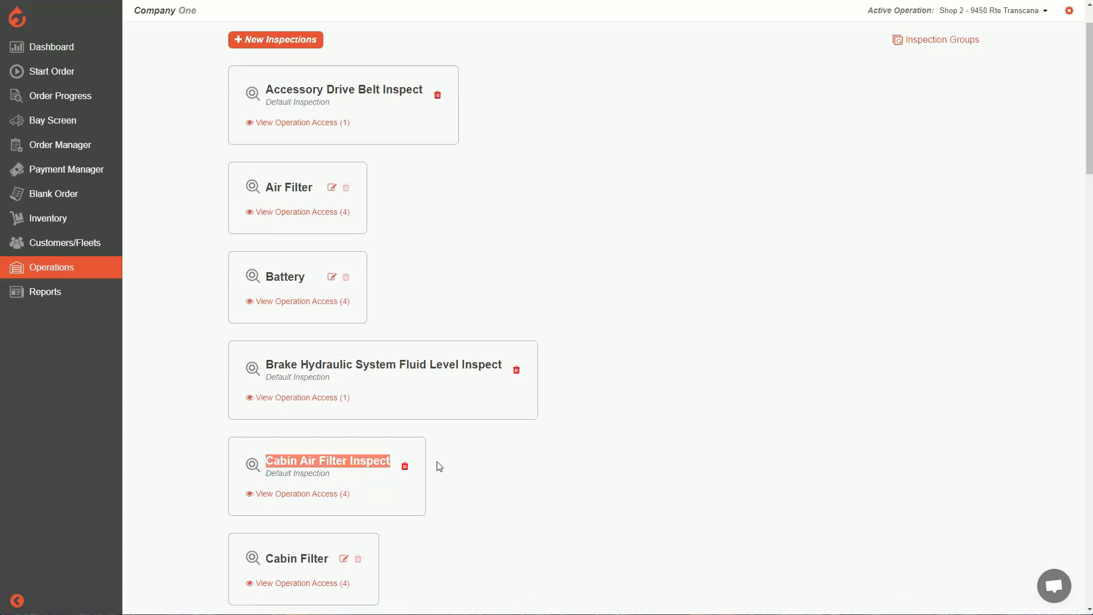
pyautogui.click(519, 460)
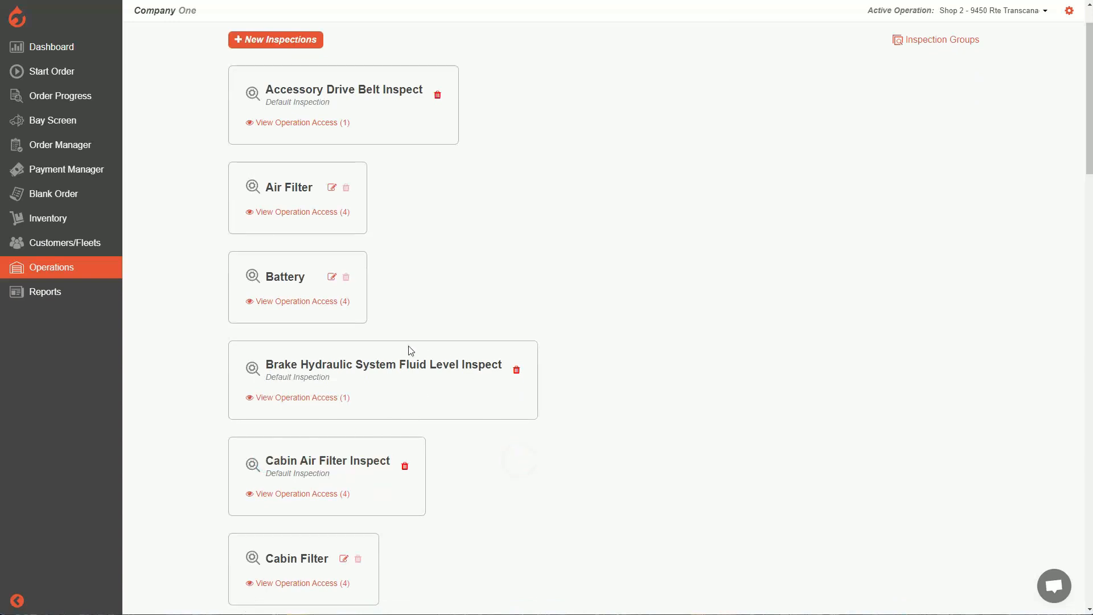
pyautogui.click(516, 371)
pyautogui.click(449, 377)
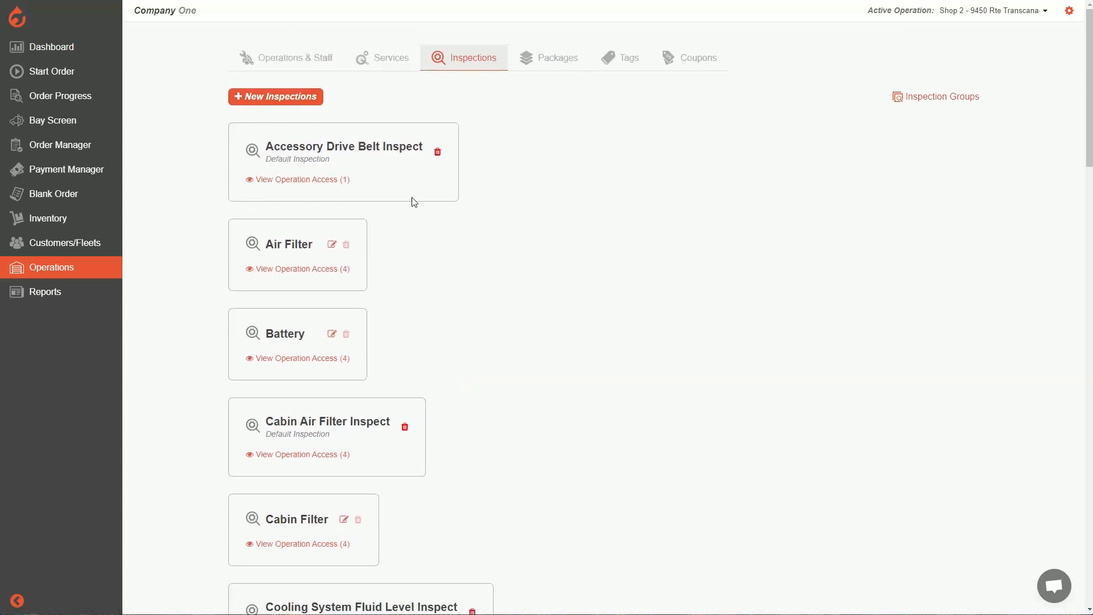
# Create and save a custom inspection named "Tire Pressure Check", leaving its description empty
pyautogui.click(282, 99)
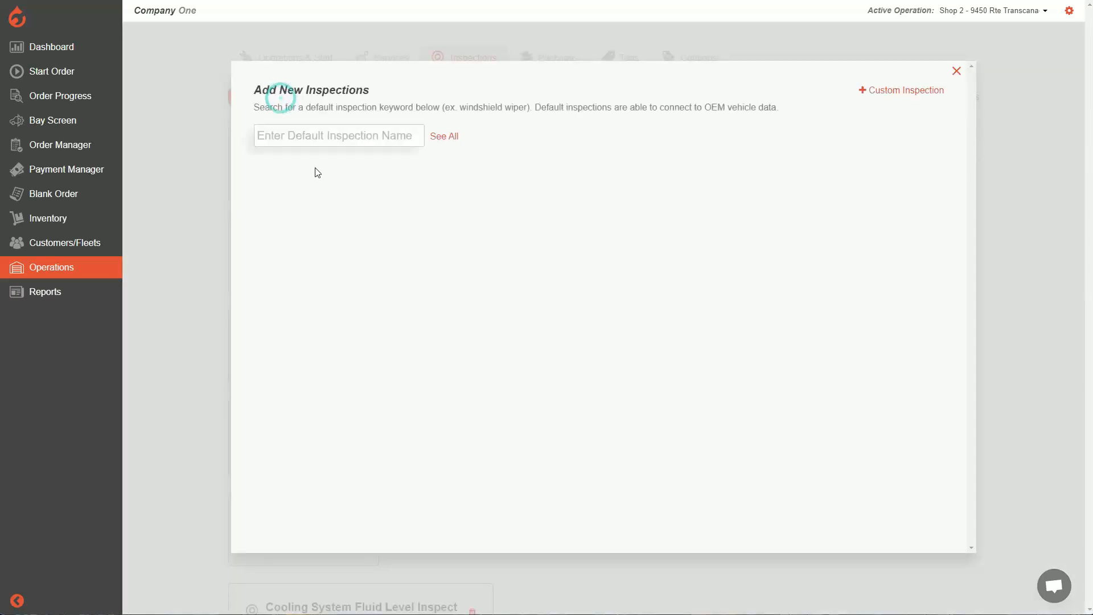
pyautogui.click(321, 136)
pyautogui.click(904, 94)
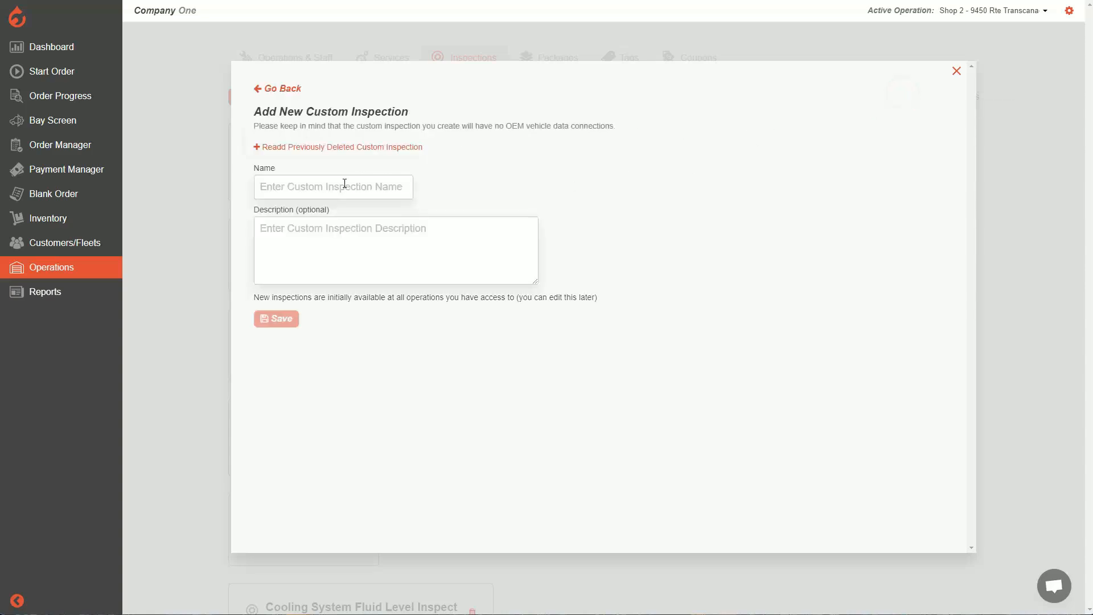
pyautogui.click(323, 188)
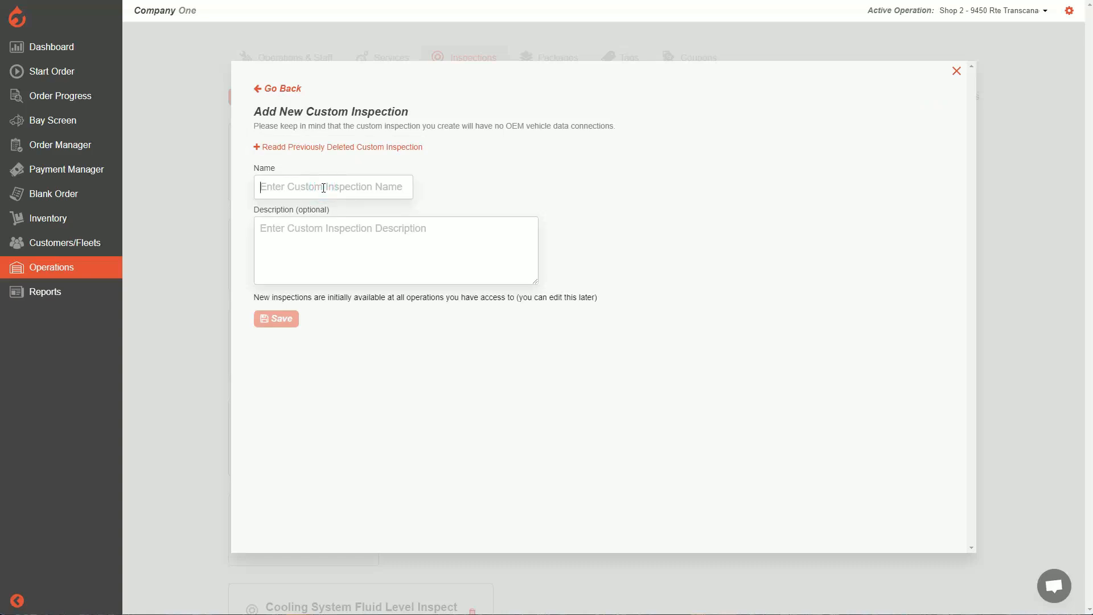
pyautogui.write('Tire ')
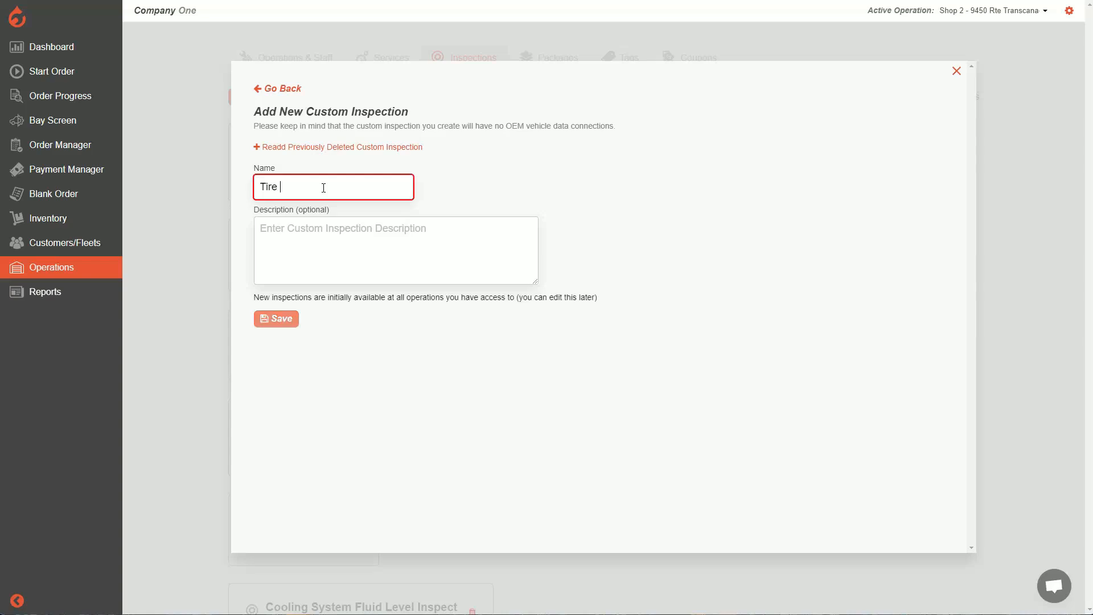
pyautogui.write('Checvk')
pyautogui.press('BackSpace')
pyautogui.press('BackSpace')
pyautogui.press('BackSpace')
pyautogui.press('BackSpace')
pyautogui.press('BackSpace')
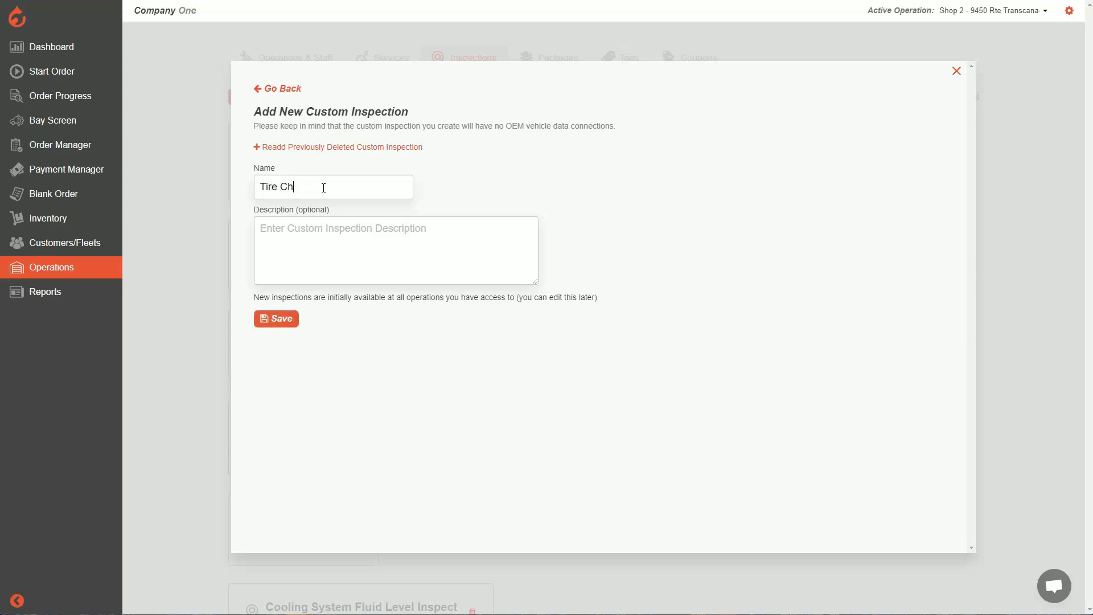
pyautogui.write('Pressure Check')
pyautogui.click(317, 227)
pyautogui.click(284, 322)
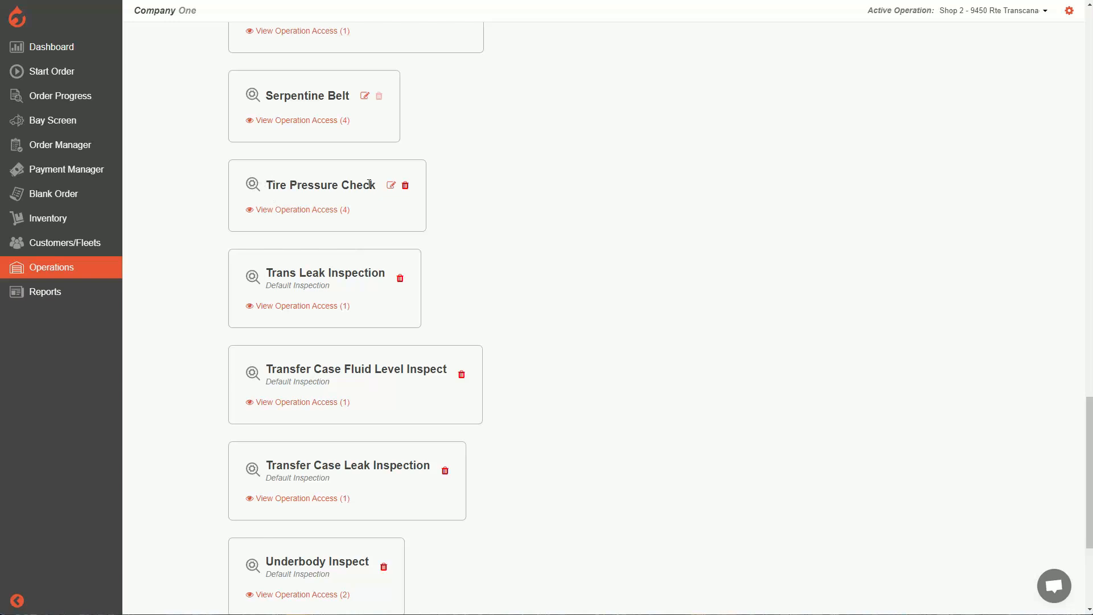
# Show the operation access of Accessory Drive Belt Inspect to review its available operations and inspection groups
pyautogui.scroll(20, 495, 258)
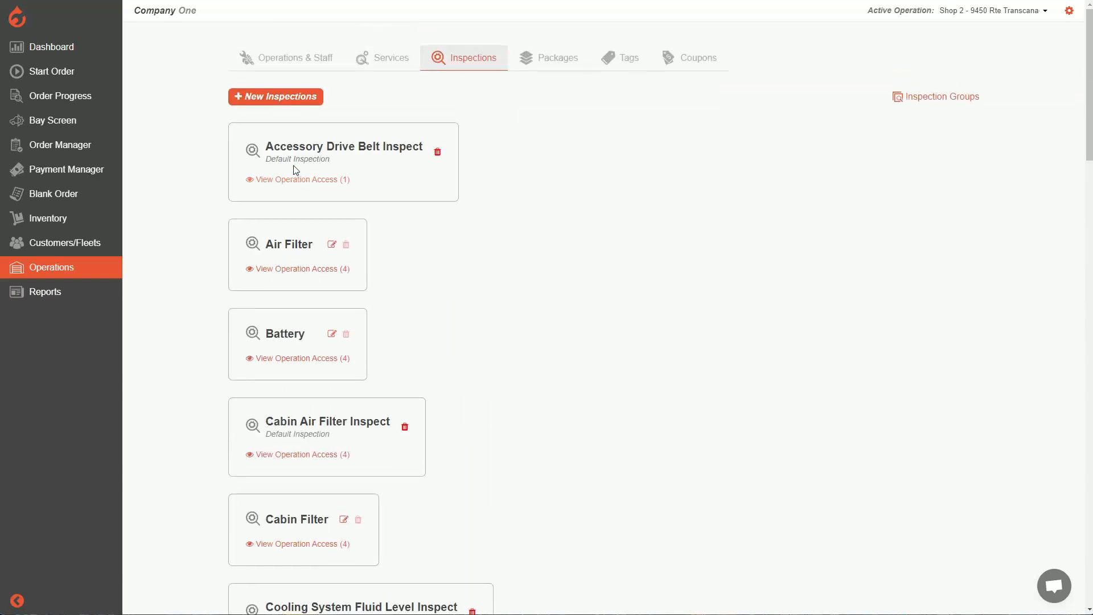
pyautogui.moveTo(266, 145); pyautogui.dragTo(375, 142)
pyautogui.click(376, 142)
pyautogui.click(289, 180)
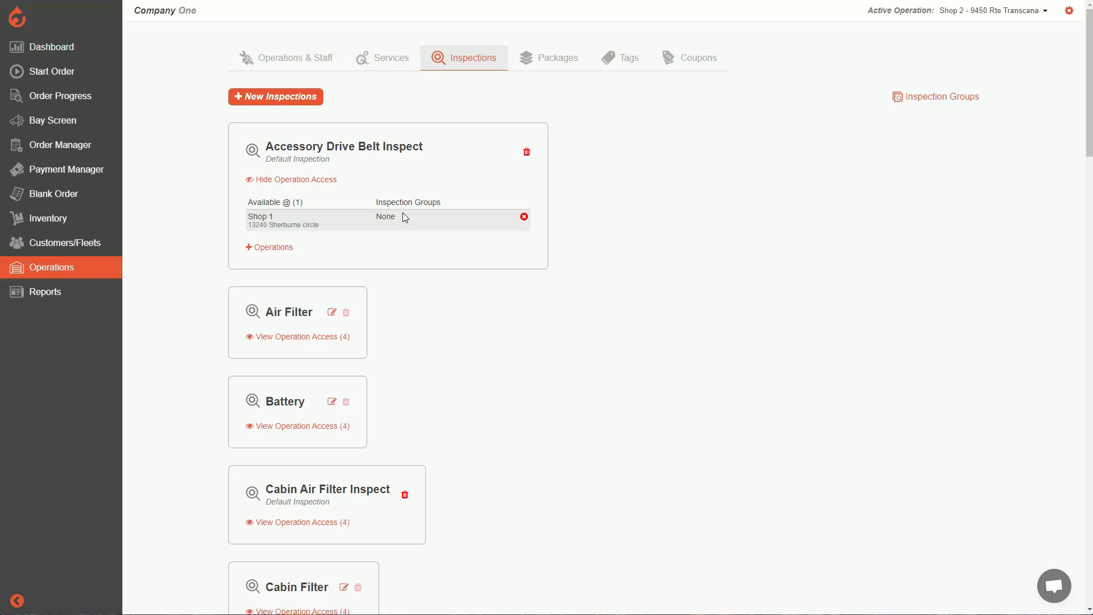
pyautogui.click(582, 211)
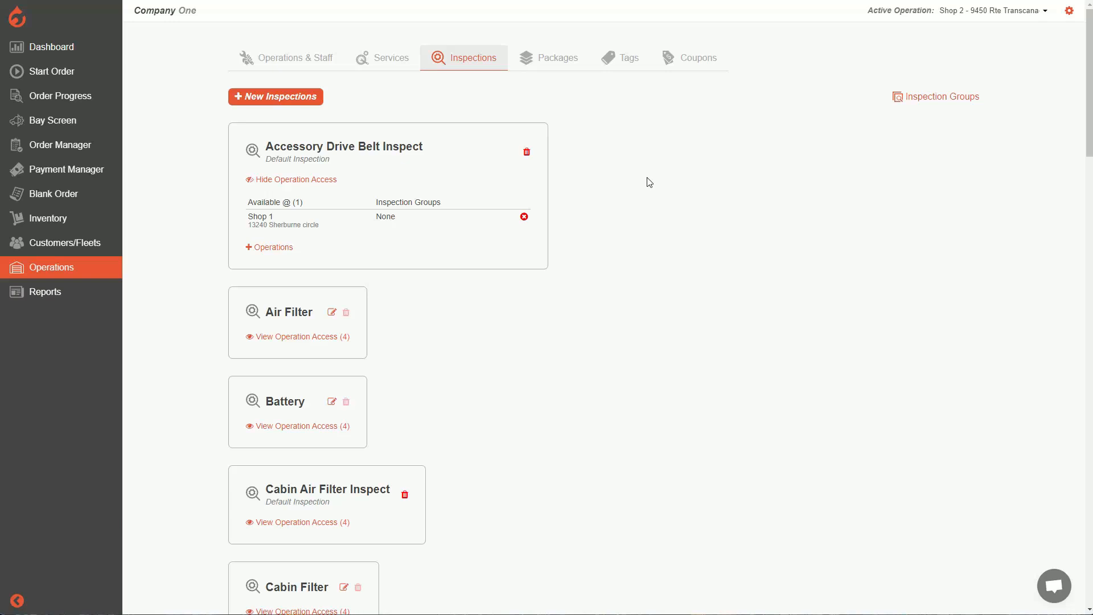
# Start a new inspection group named "Hertz Inspection List", leaving the internal name and description empty
pyautogui.click(939, 100)
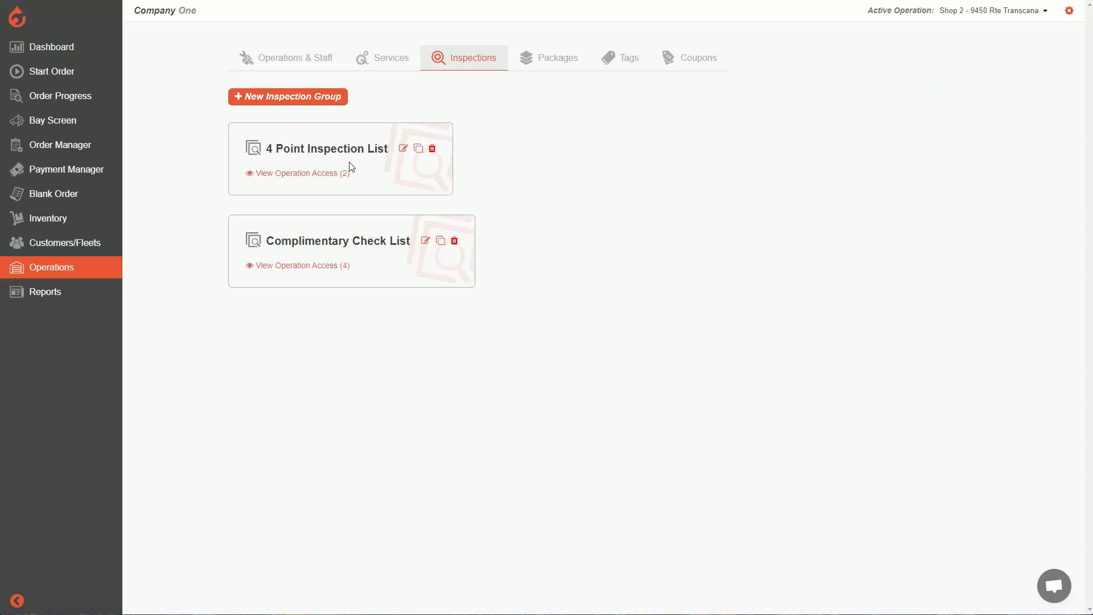
pyautogui.click(292, 99)
pyautogui.click(291, 148)
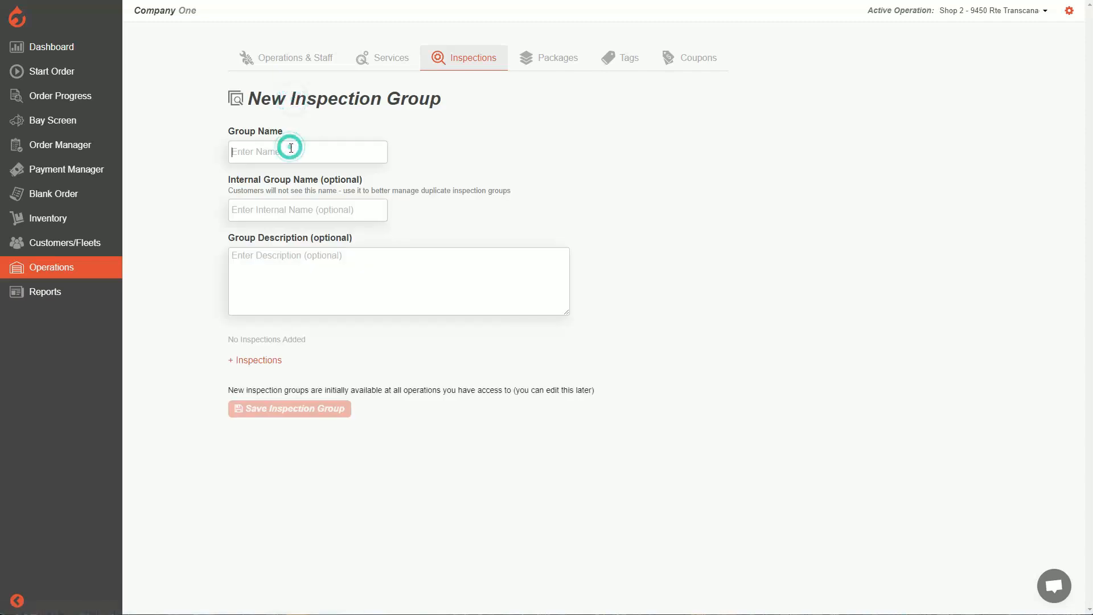
pyautogui.write('Hertz ')
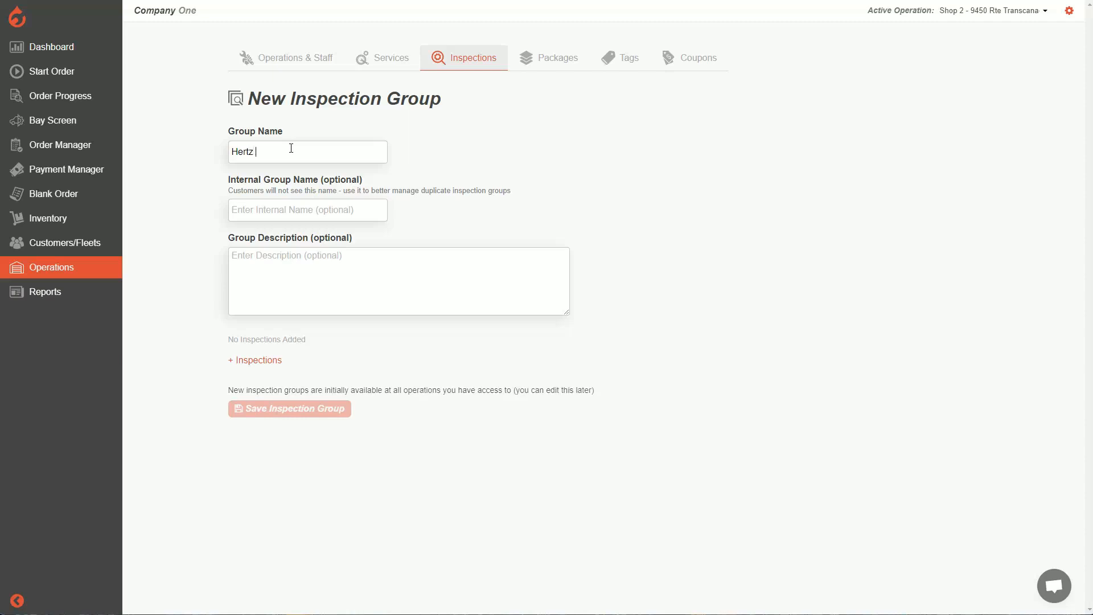
pyautogui.write('Inspection LIst')
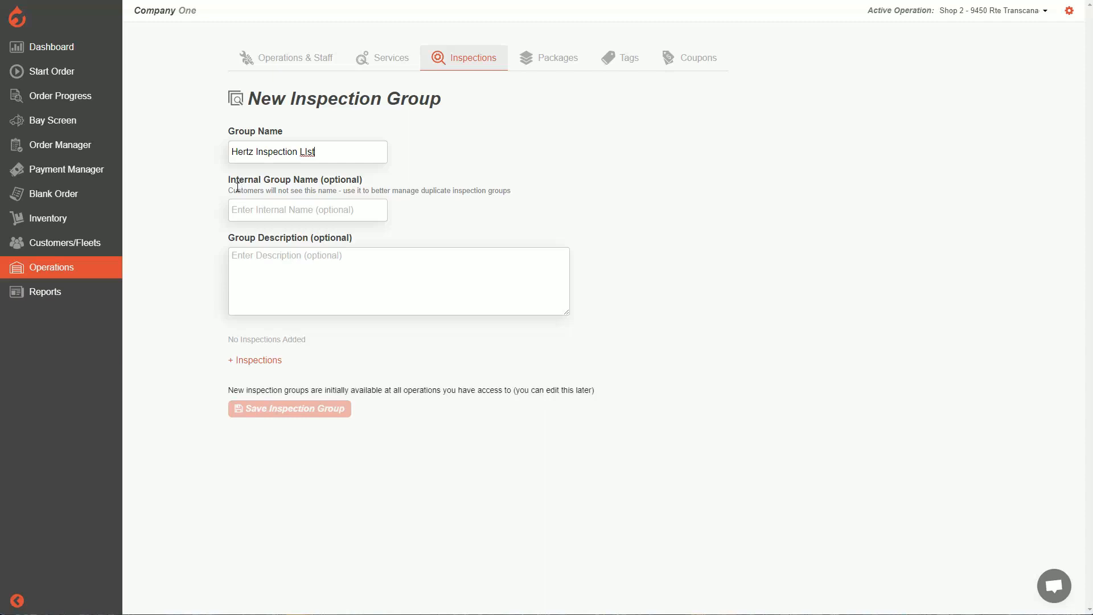
pyautogui.moveTo(232, 180); pyautogui.dragTo(310, 246)
pyautogui.click(296, 210)
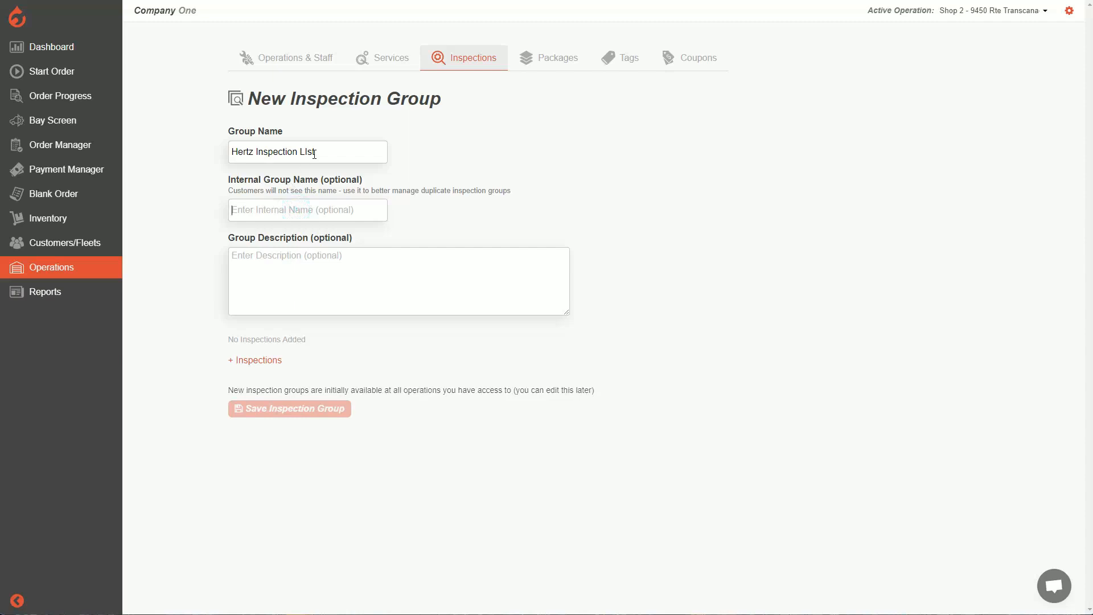
pyautogui.click(311, 152)
pyautogui.click(330, 250)
# Add the Battery, Air Filter, Cabin Air Filter Inspect and Tire Pressure Check inspections to the group
pyautogui.click(251, 363)
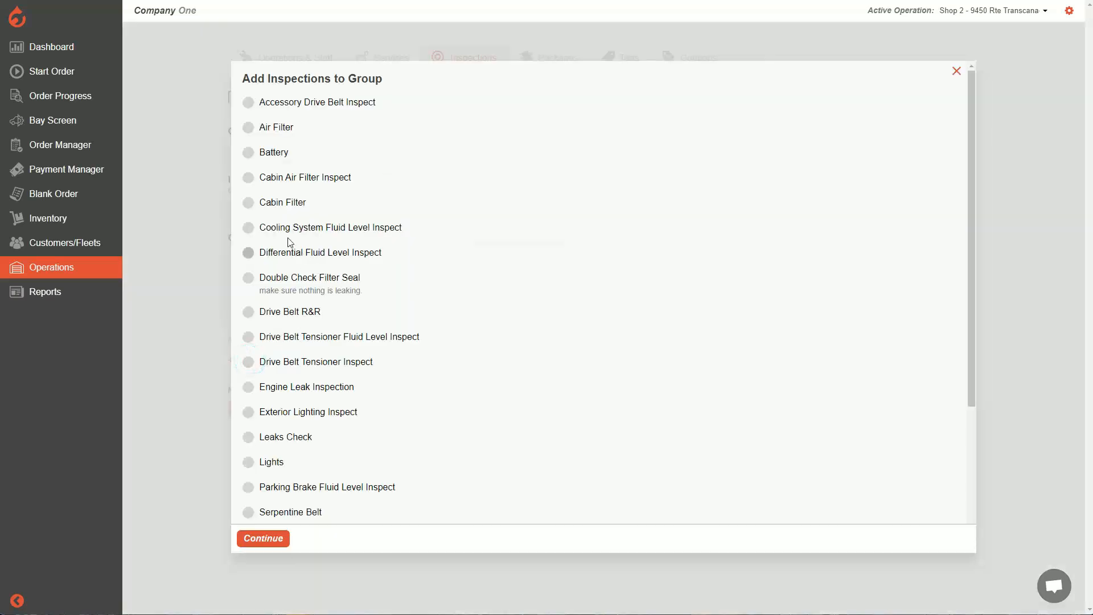
pyautogui.click(248, 153)
pyautogui.click(247, 127)
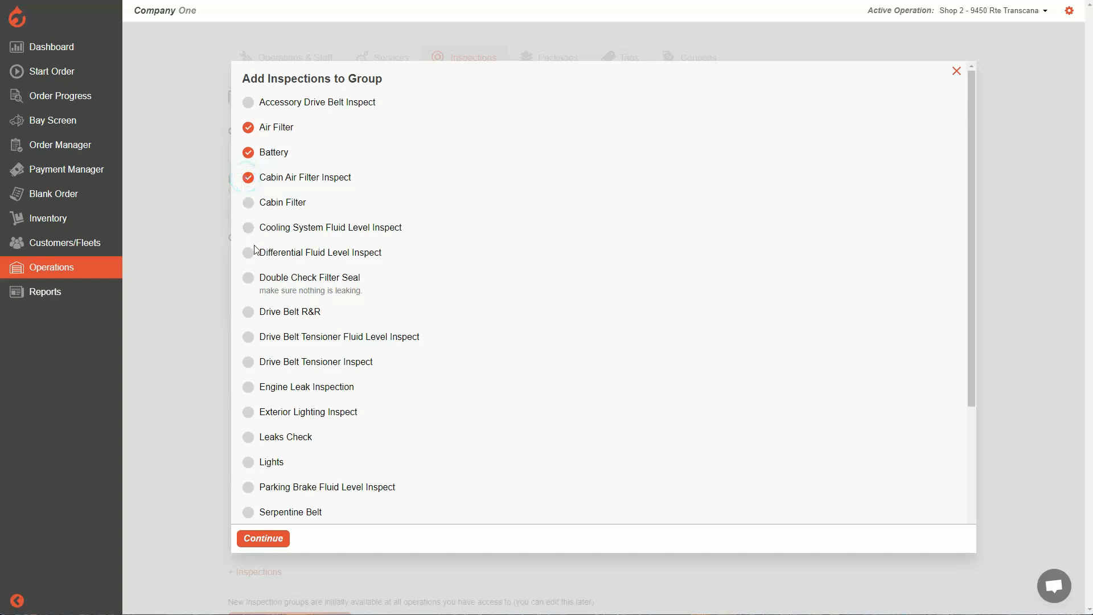
pyautogui.scroll(-3, 275, 245)
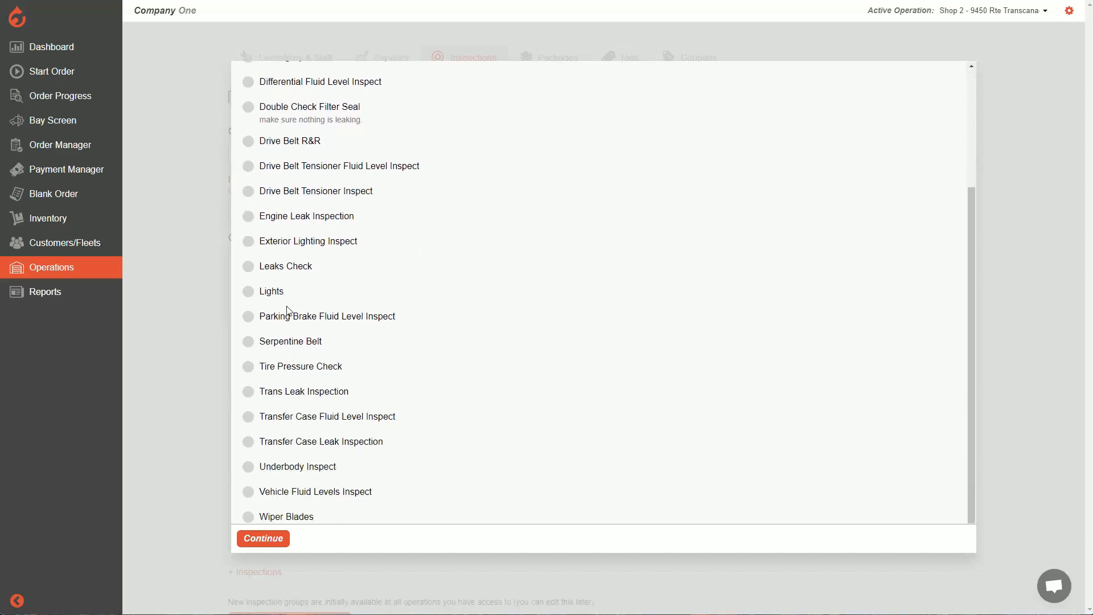
pyautogui.click(248, 368)
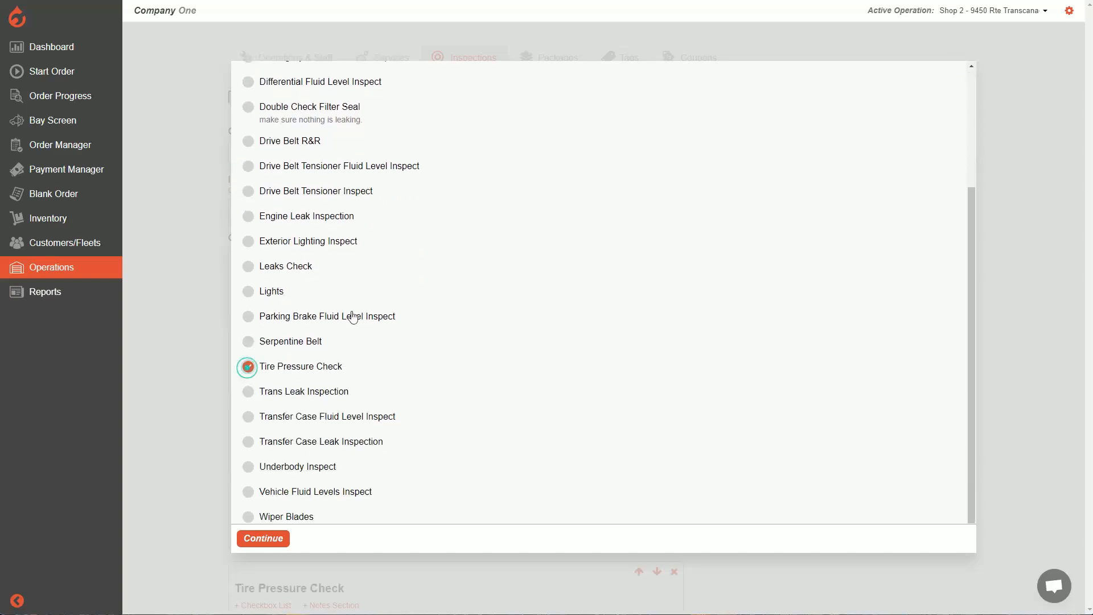
pyautogui.click(266, 539)
# Move Air Filter below Cabin Air Filter Inspect in the group and add a notes section to Battery
pyautogui.scroll(-2, 323, 371)
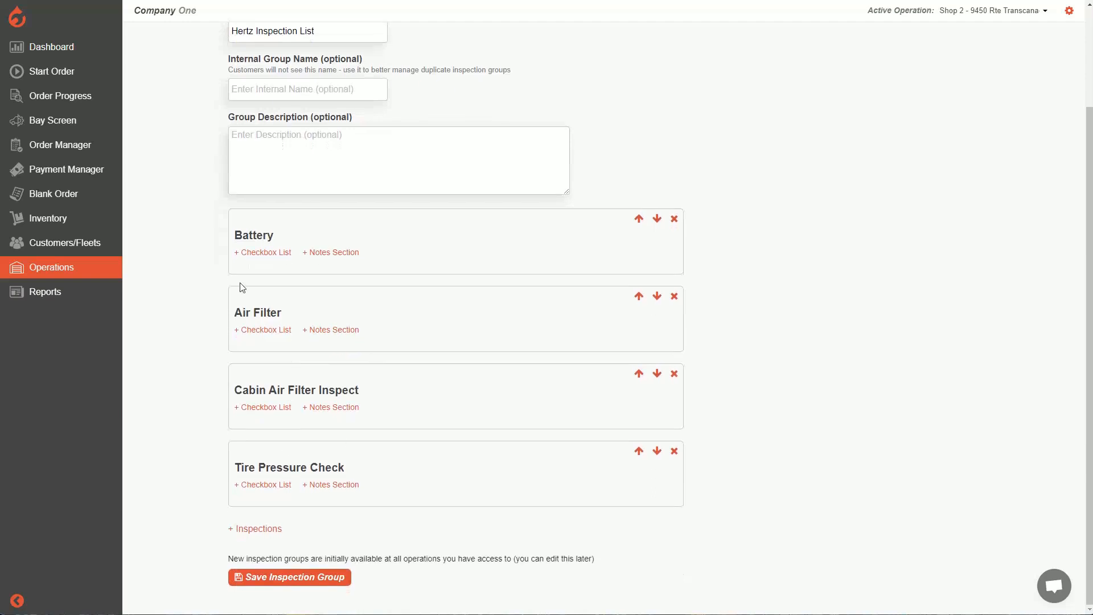
pyautogui.scroll(2, 336, 345)
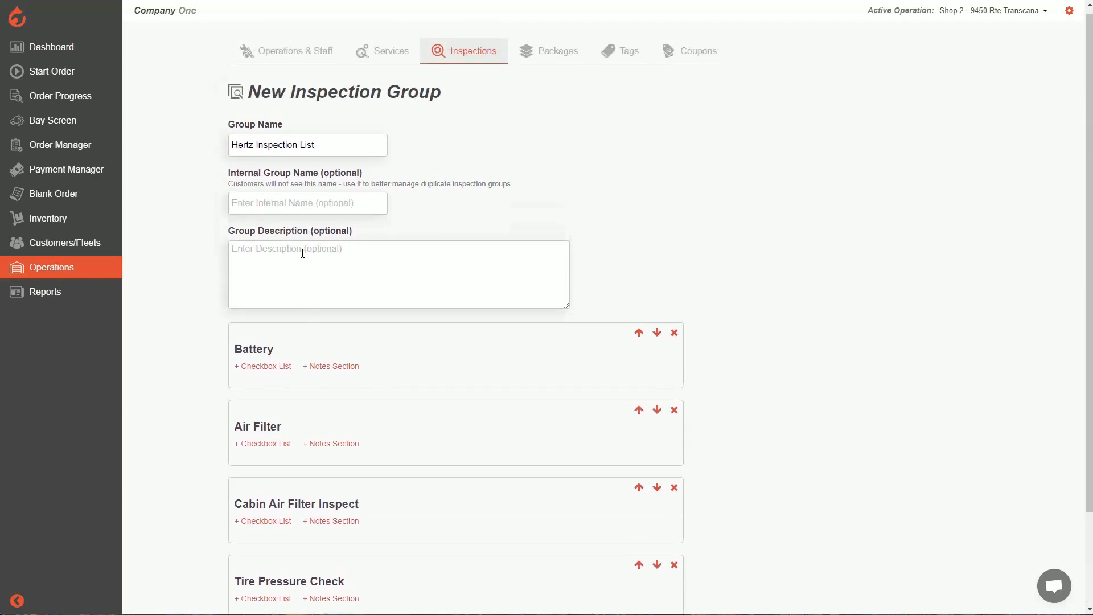
pyautogui.scroll(-2, 300, 141)
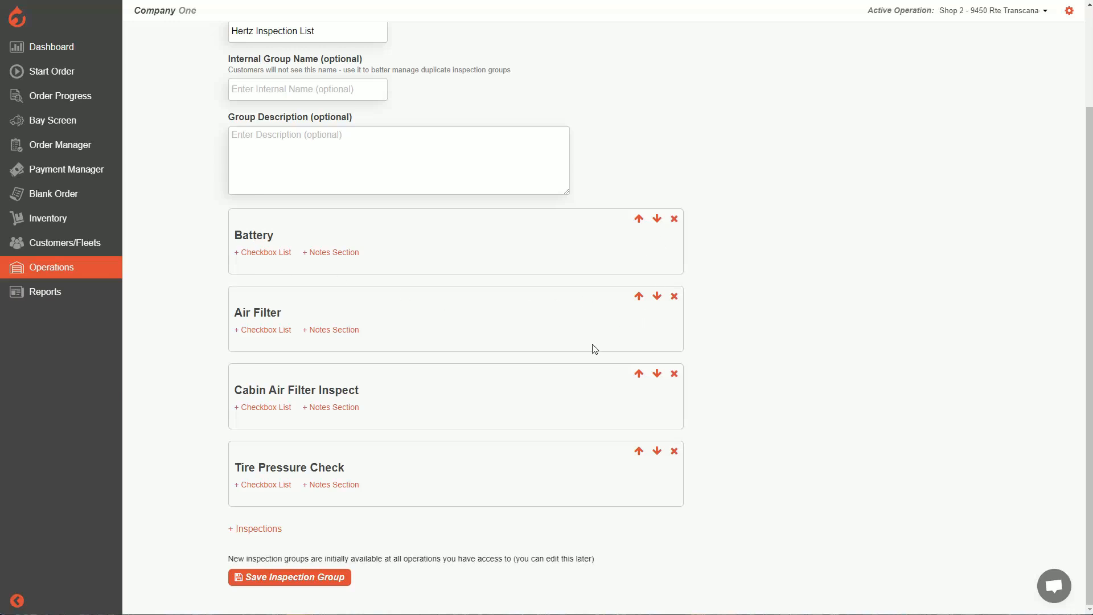
pyautogui.click(639, 296)
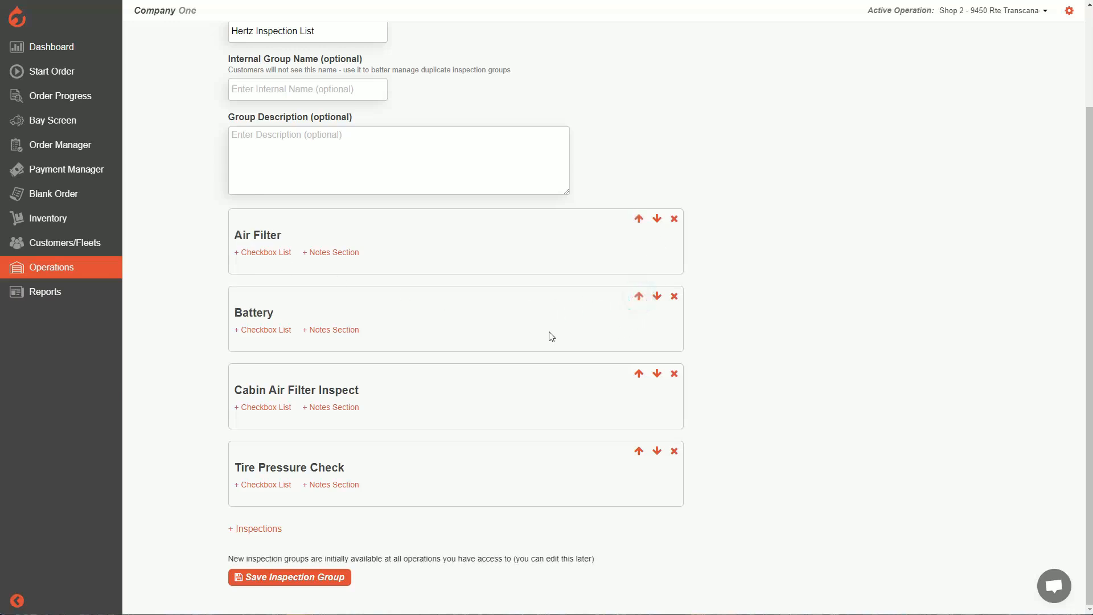
pyautogui.click(657, 220)
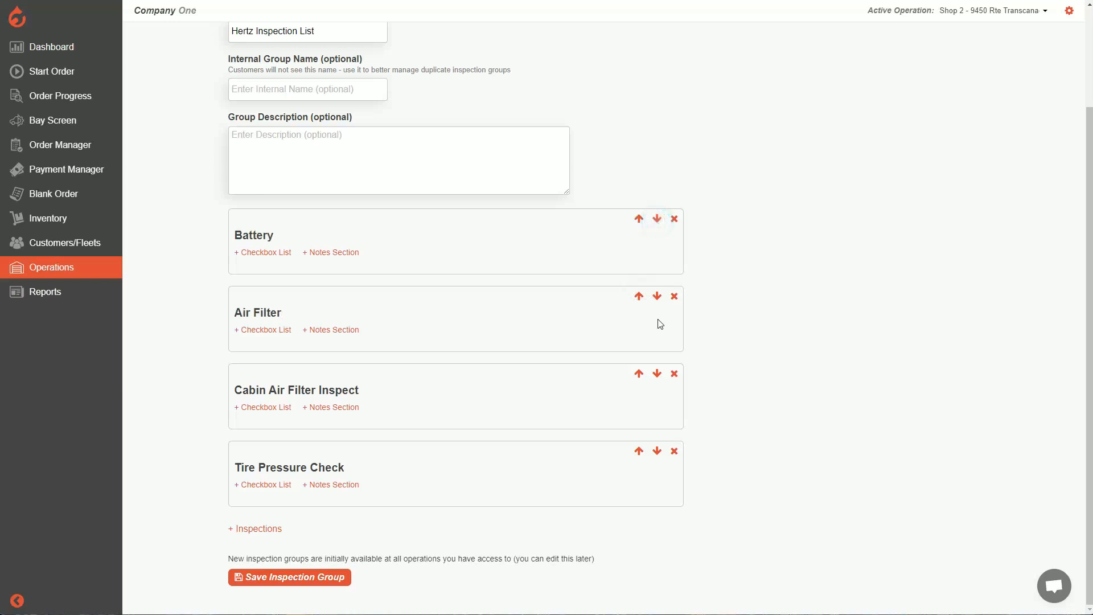
pyautogui.click(657, 297)
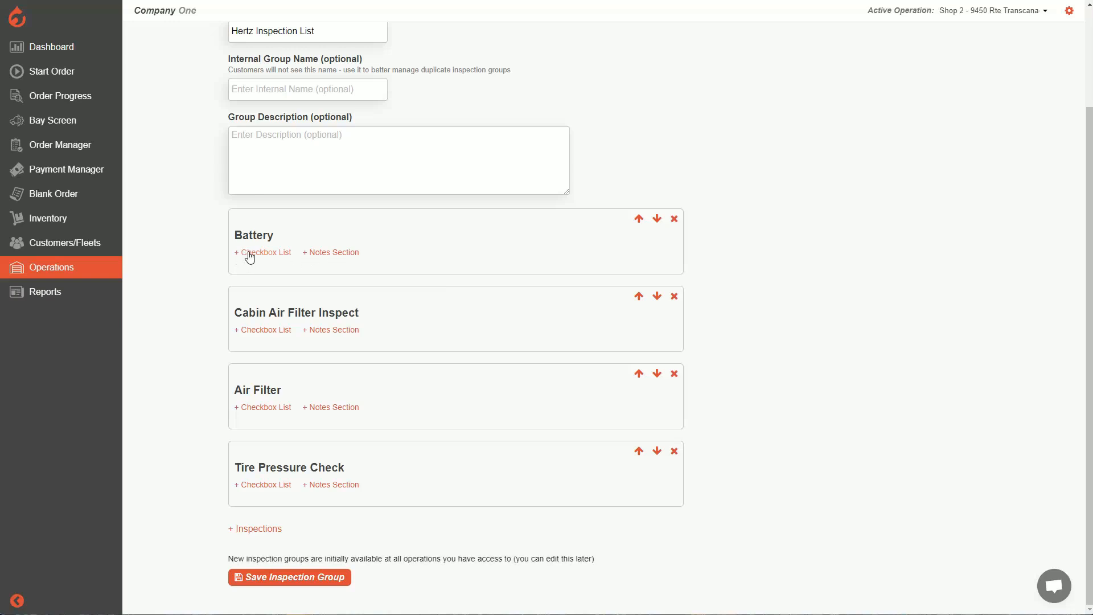
pyautogui.click(333, 255)
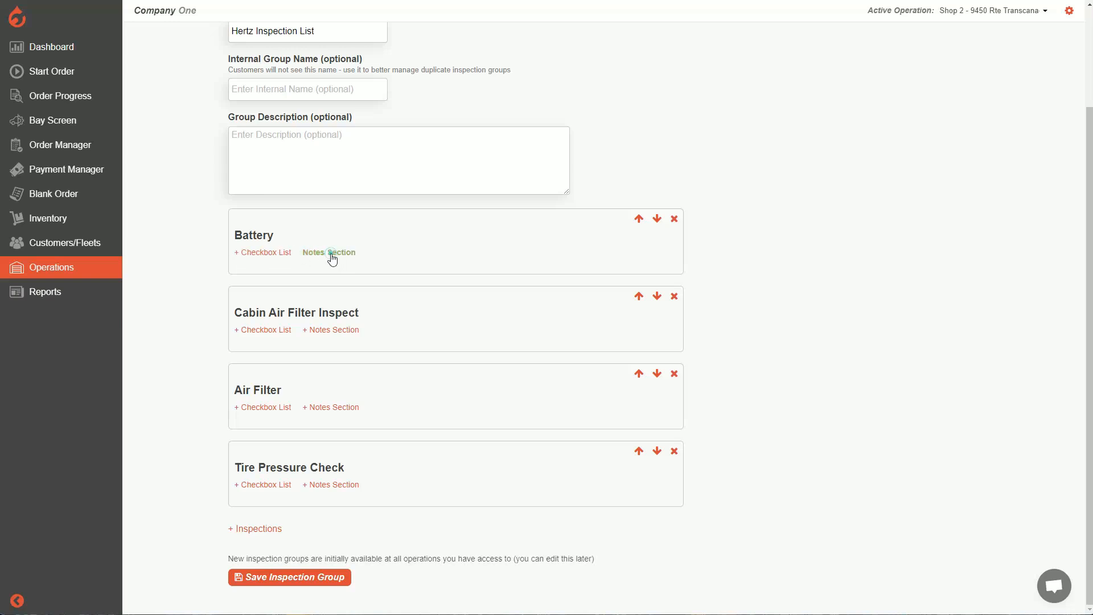
# Add notes sections to the Cabin Air Filter Inspect, Air Filter and Tire Pressure Check inspections
pyautogui.click(346, 332)
pyautogui.click(345, 410)
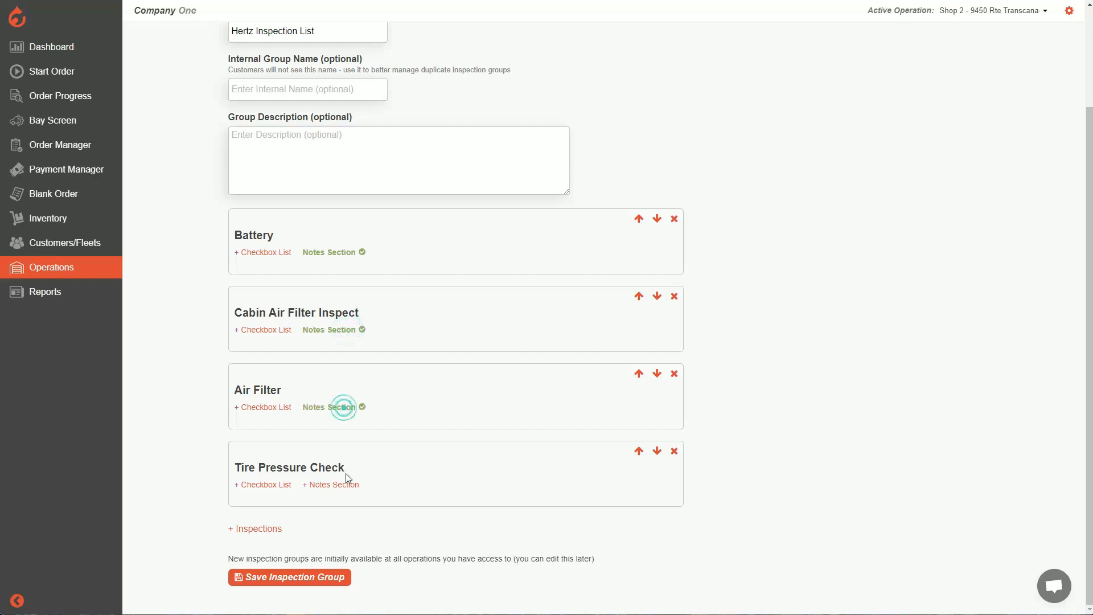
pyautogui.click(346, 487)
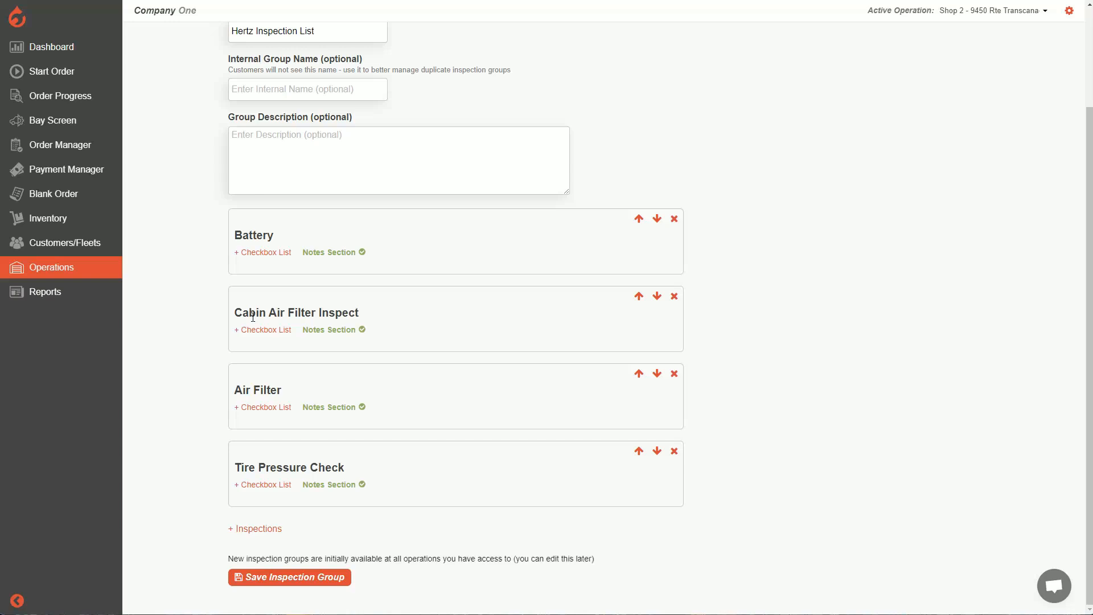
# Add a checkbox list to Cabin Air Filter Inspect with a green first checkbox named "Checked"
pyautogui.click(268, 330)
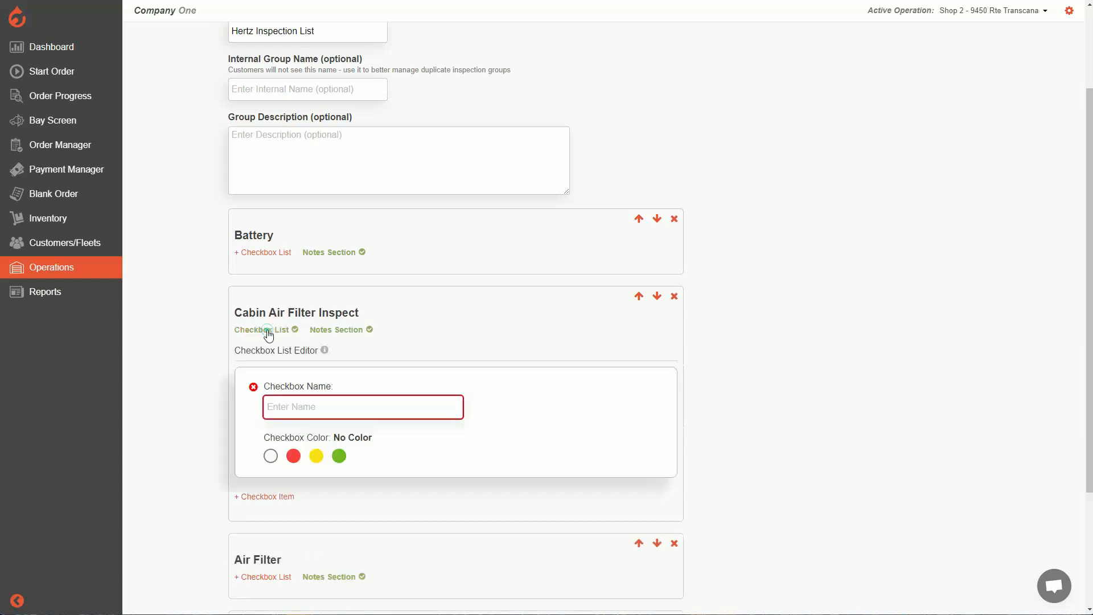
pyautogui.scroll(-1, 306, 354)
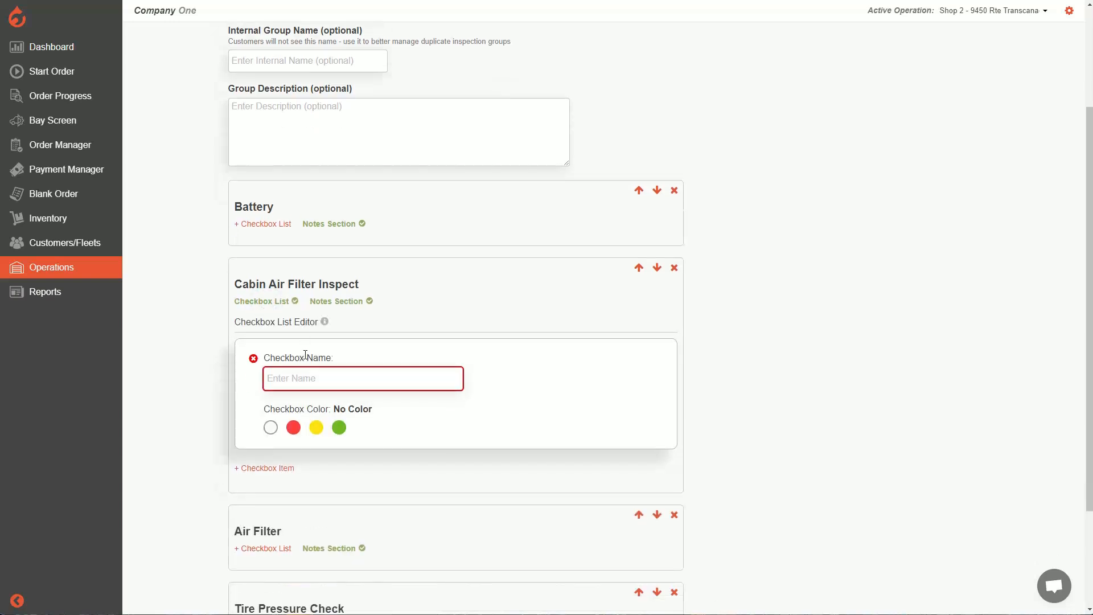
pyautogui.click(333, 355)
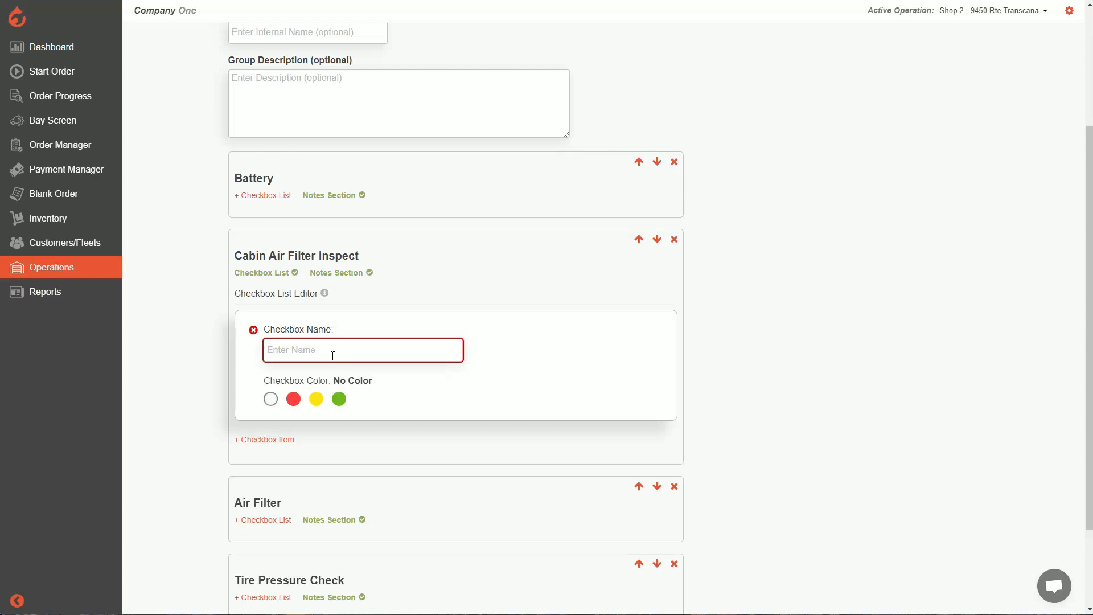
pyautogui.write('Ok')
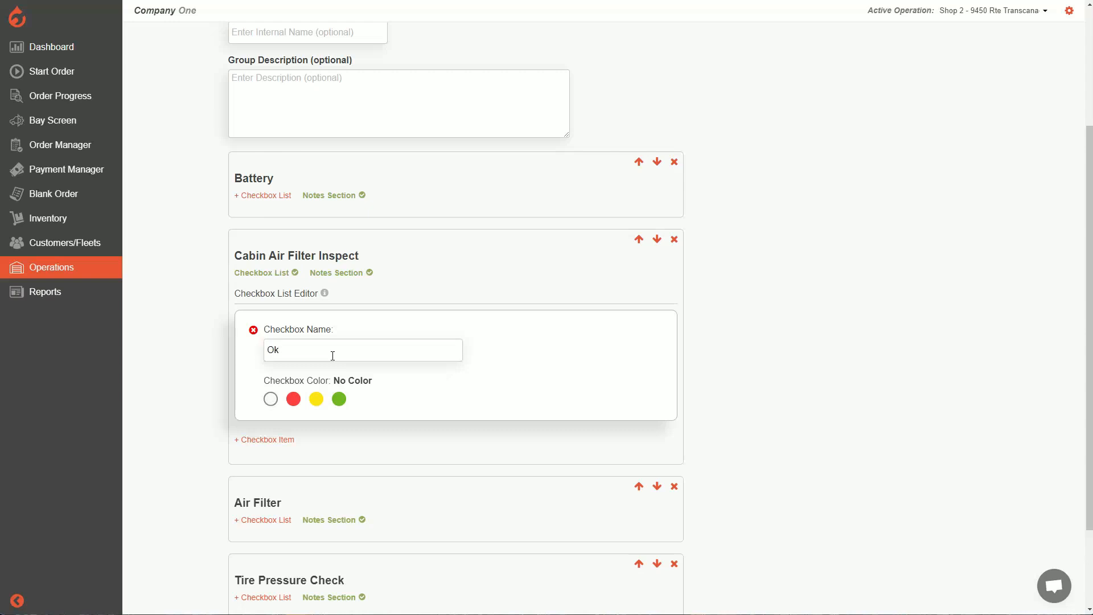
pyautogui.doubleClick(332, 355)
pyautogui.click(340, 400)
# Add a second checkbox item named "Recommend Replacement" to the Cabin Air Filter Inspect list and color it yellow
pyautogui.click(273, 443)
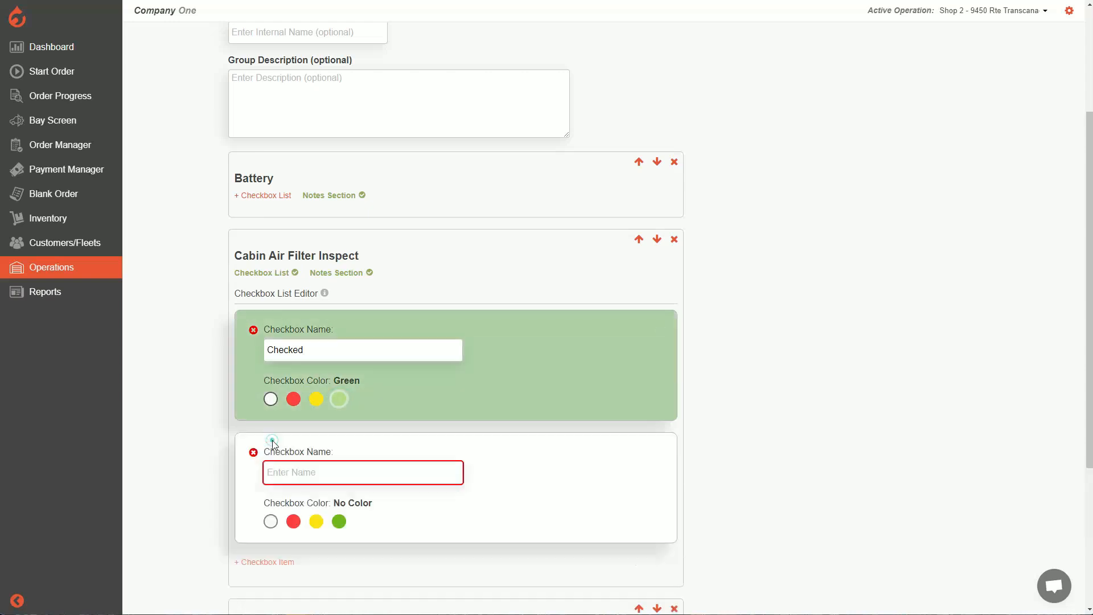
pyautogui.click(329, 471)
pyautogui.write('Recomend')
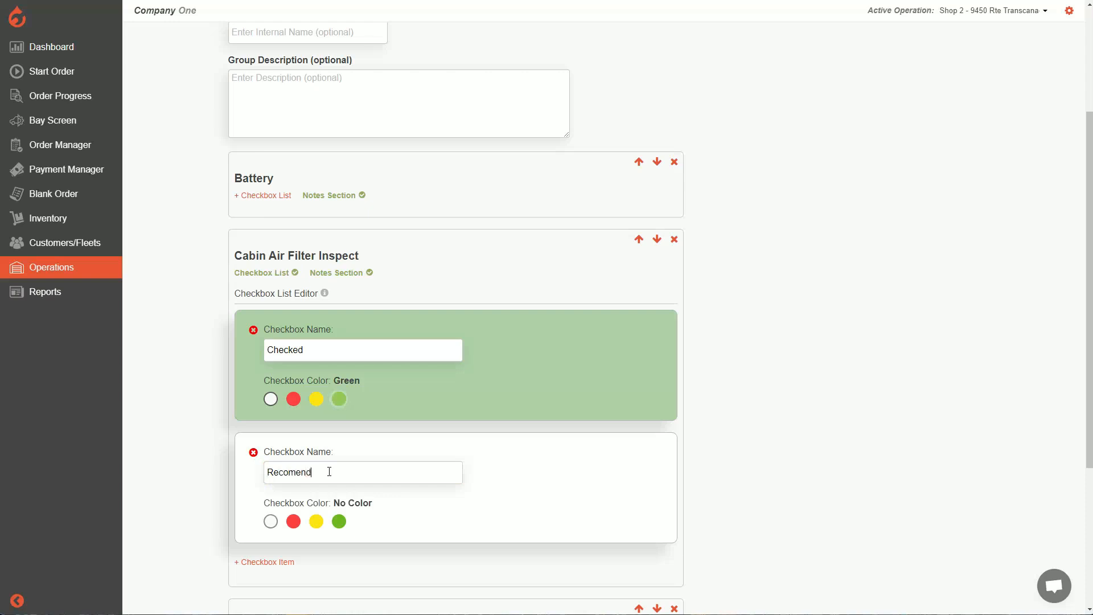
pyautogui.write(' Replacment')
pyautogui.rightClick(296, 471)
pyautogui.click(318, 478)
pyautogui.rightClick(356, 477)
pyautogui.click(390, 486)
pyautogui.click(317, 521)
# Add a third checkbox item named "URGENT Replacement" to the Cabin Air Filter Inspect list and color it red
pyautogui.scroll(-1, 276, 512)
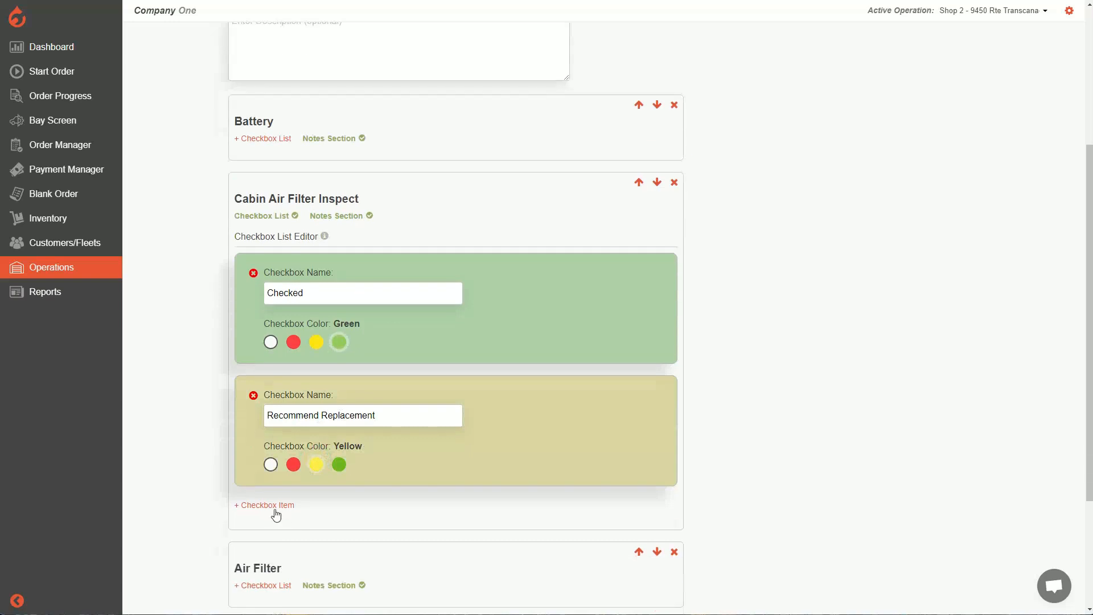
pyautogui.click(272, 506)
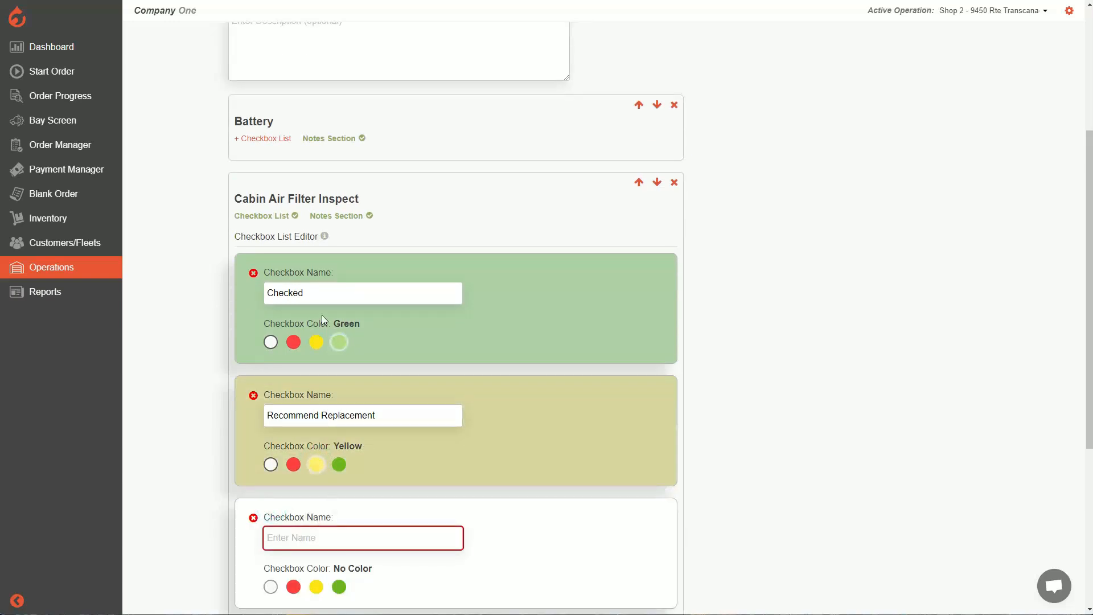
pyautogui.scroll(-1, 319, 444)
pyautogui.click(297, 480)
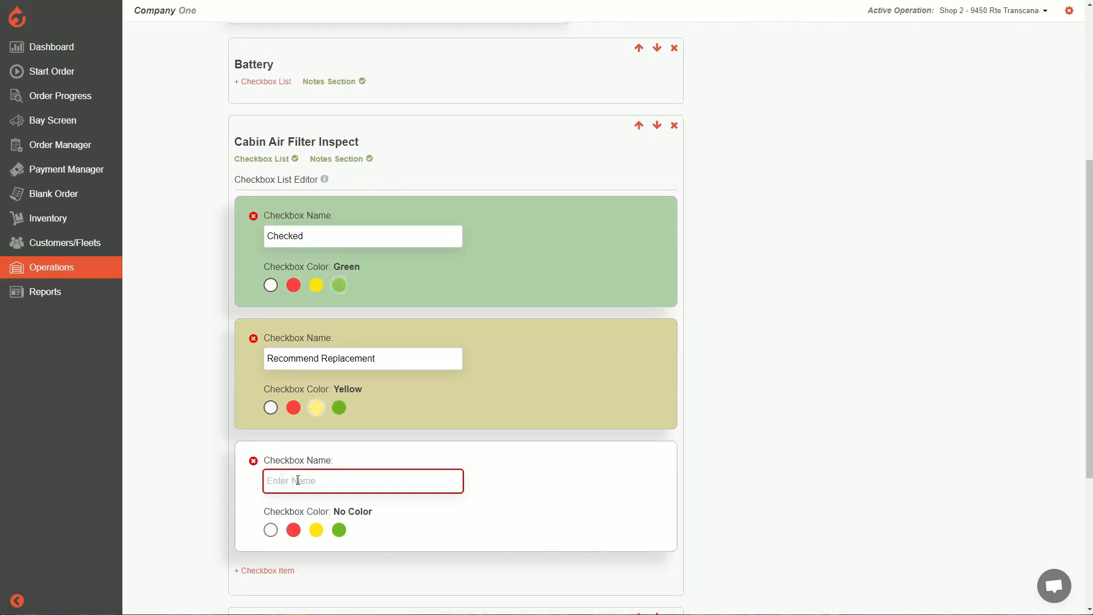
pyautogui.write('UR')
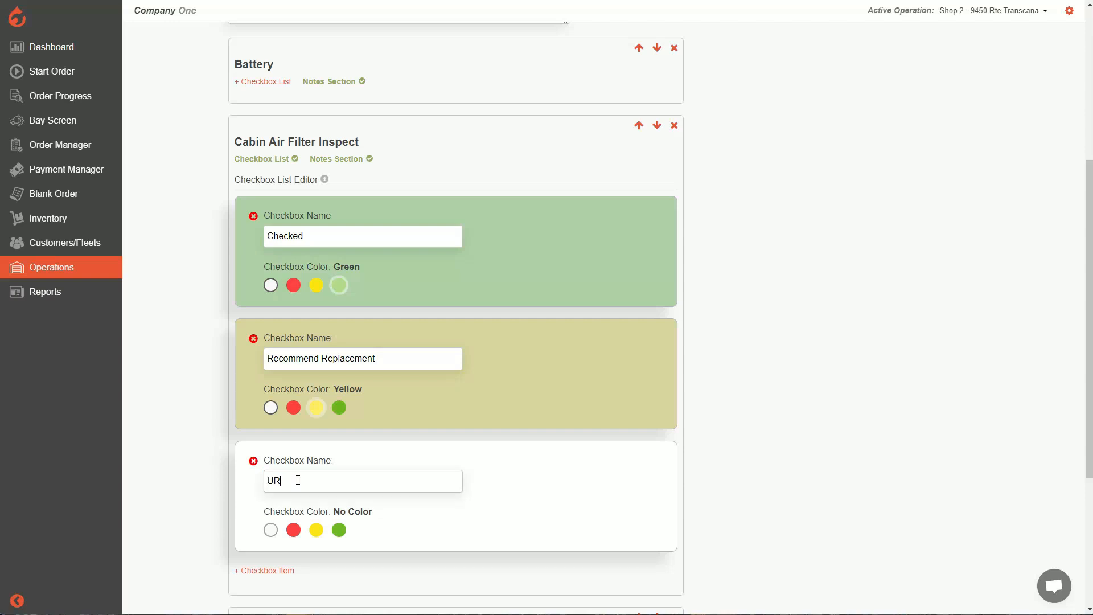
pyautogui.write('GENT Replacement')
pyautogui.click(296, 531)
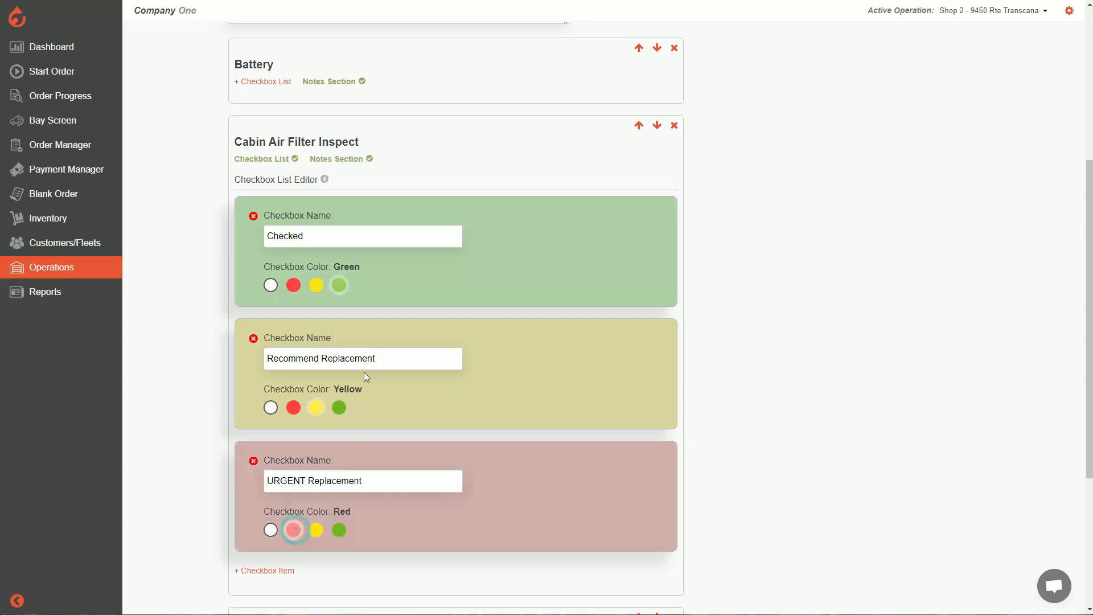
# Save the Hertz Inspection List group and return to the inspection groups overview
pyautogui.scroll(-3, 357, 346)
pyautogui.scroll(-2, 357, 346)
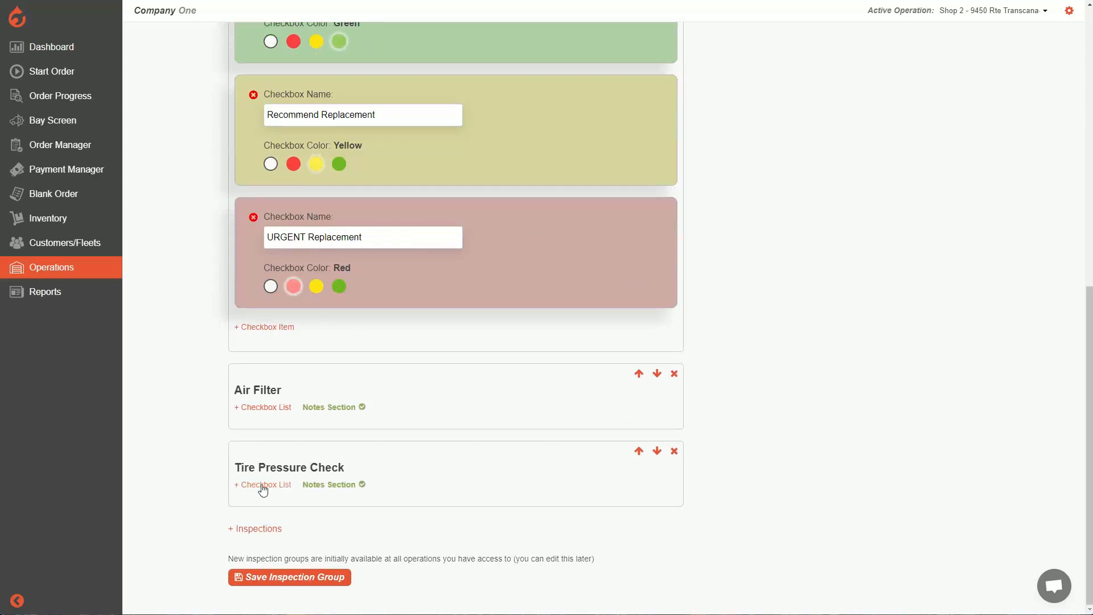
pyautogui.scroll(5, 302, 327)
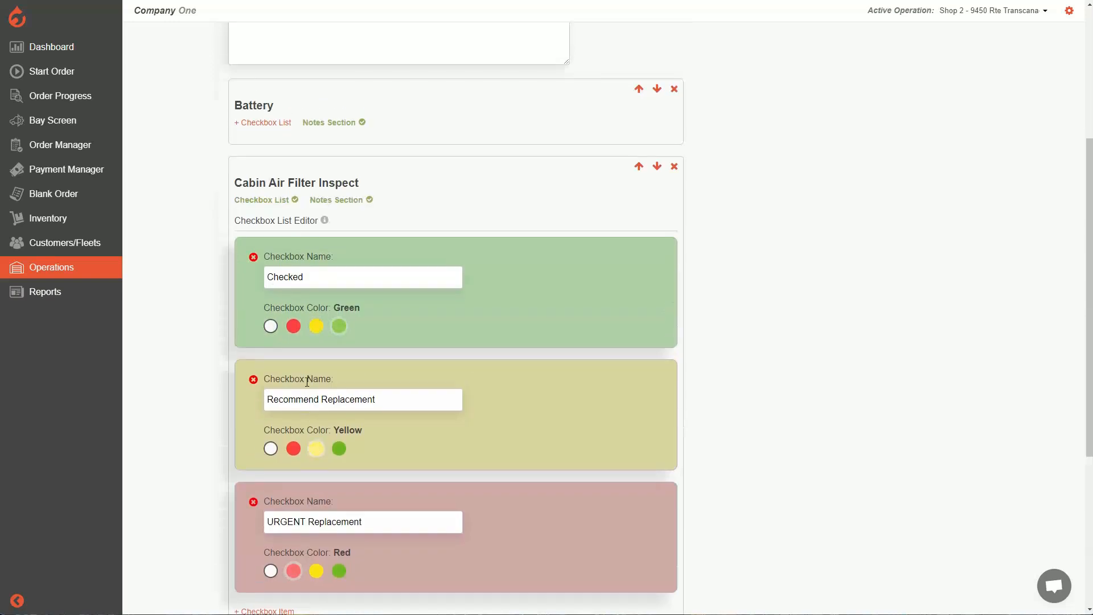
pyautogui.scroll(-5, 307, 381)
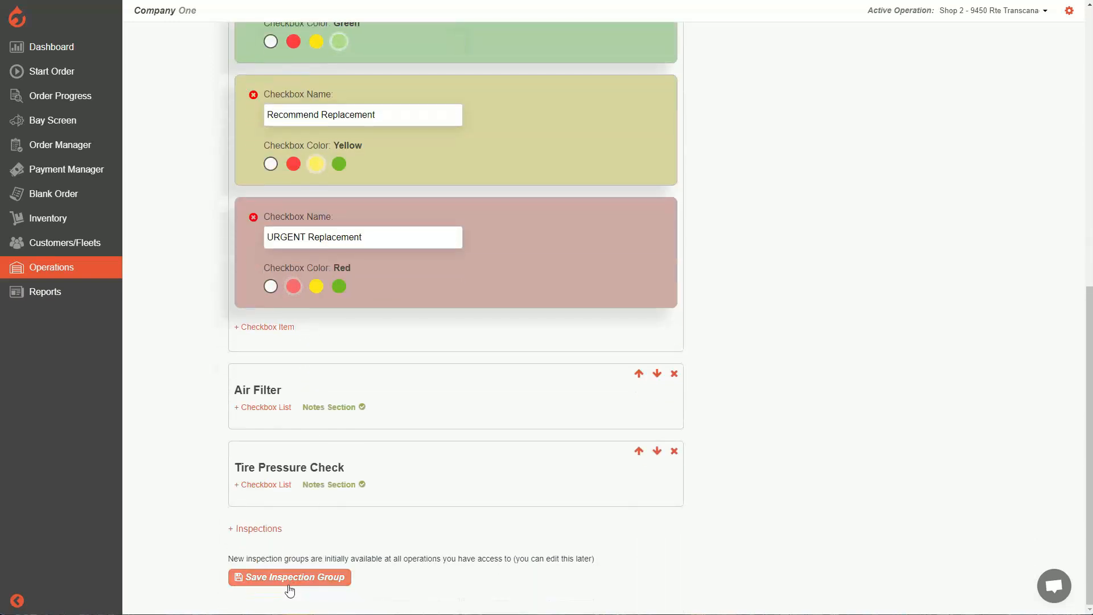
pyautogui.click(306, 585)
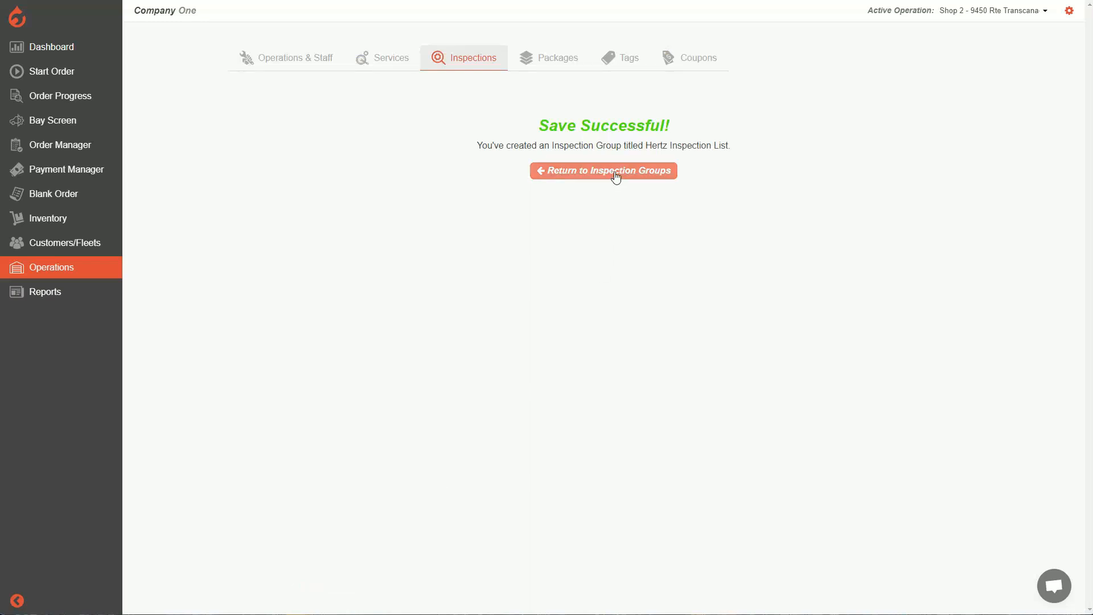
pyautogui.click(614, 172)
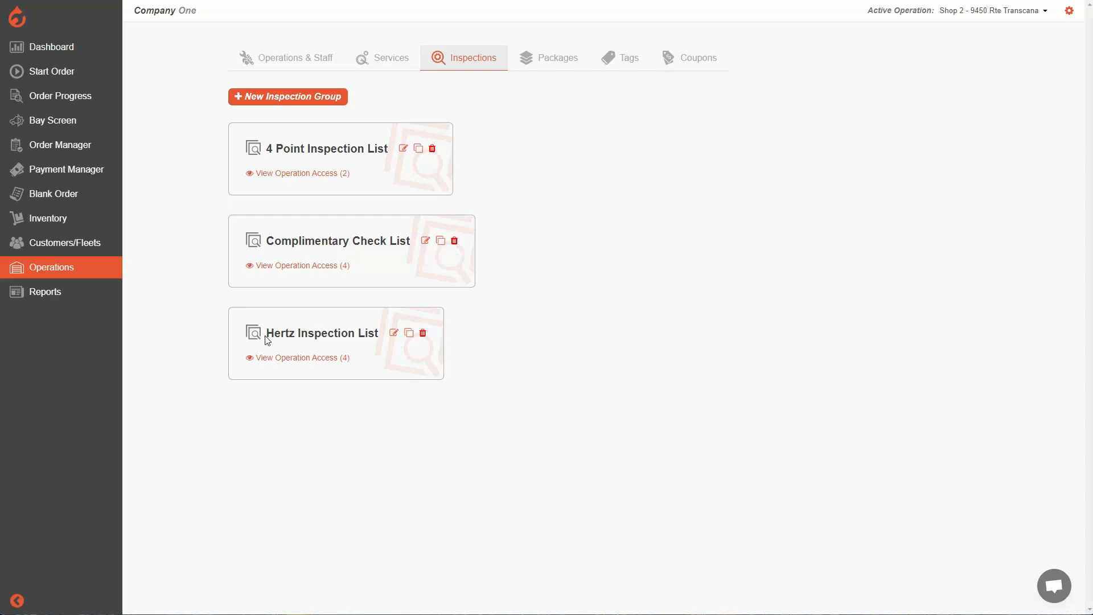
pyautogui.moveTo(272, 334); pyautogui.dragTo(363, 334)
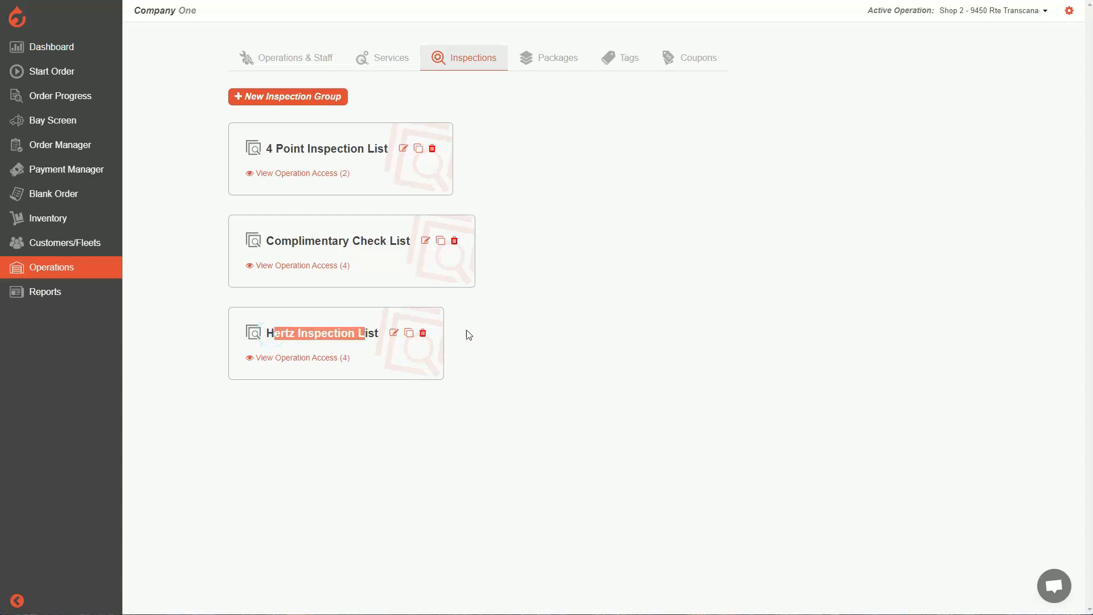
pyautogui.click(489, 334)
pyautogui.click(488, 334)
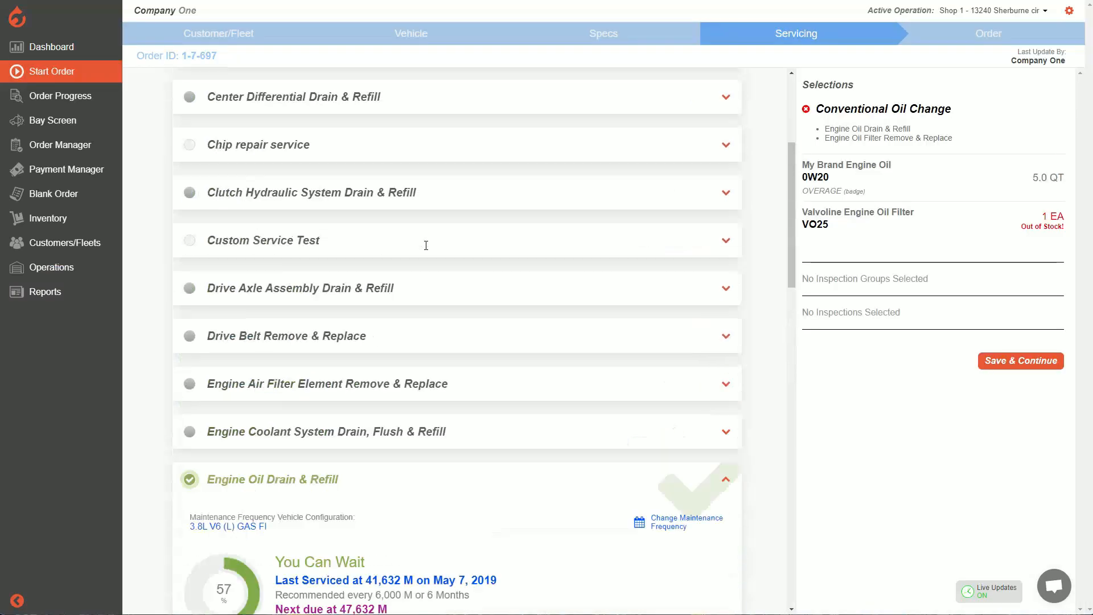
# Add the Hertz Inspection List inspection group to the servicing selections of the Dodge Grand Caravan order
pyautogui.scroll(4, 427, 244)
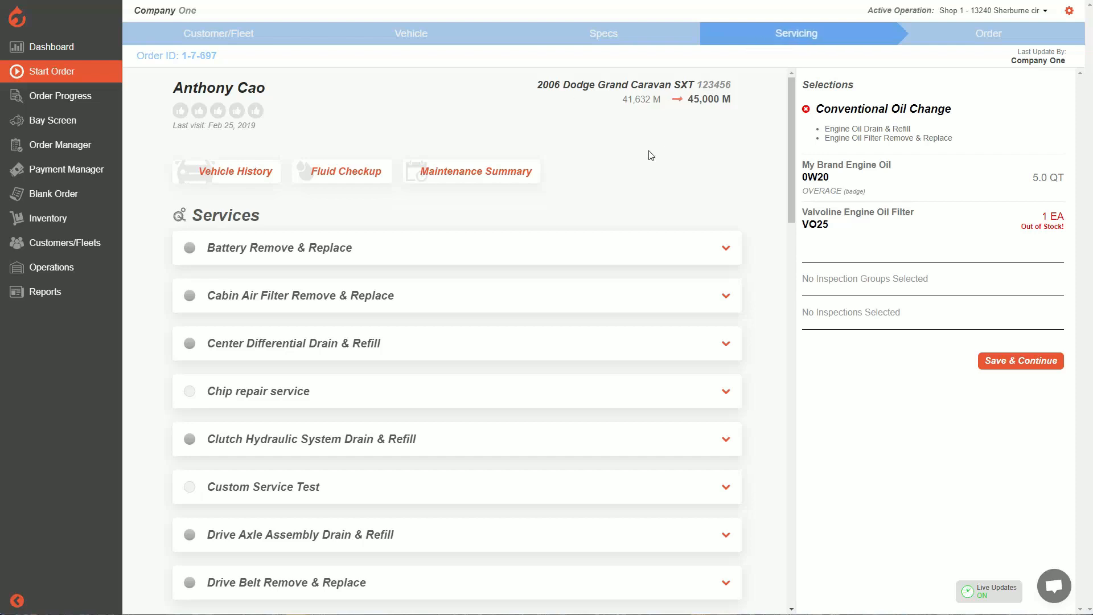
pyautogui.scroll(-1, 647, 154)
pyautogui.scroll(-3, 412, 170)
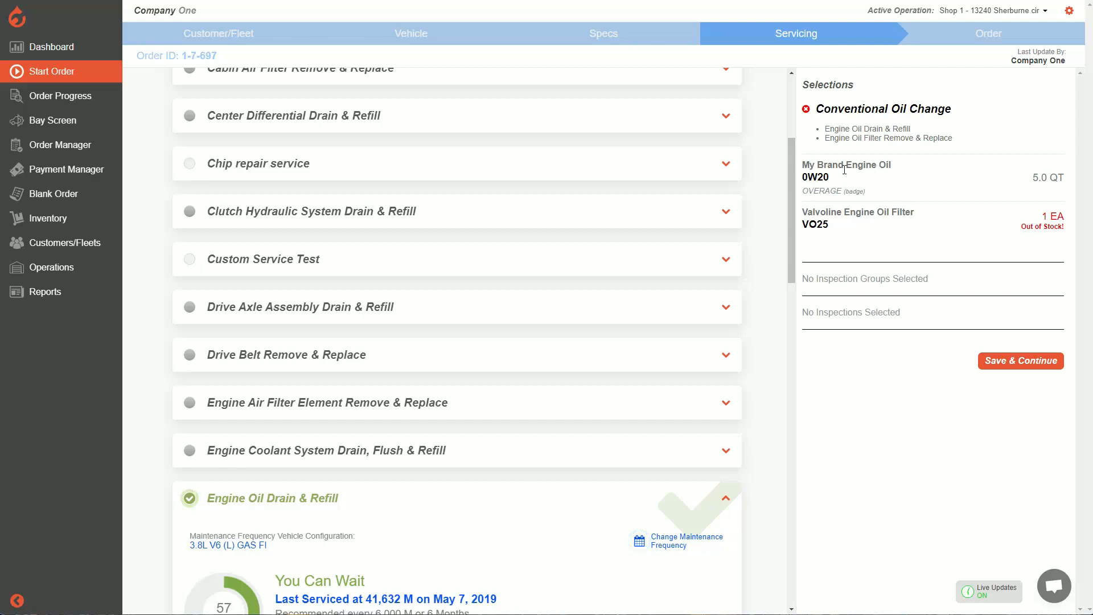
pyautogui.scroll(-7, 620, 171)
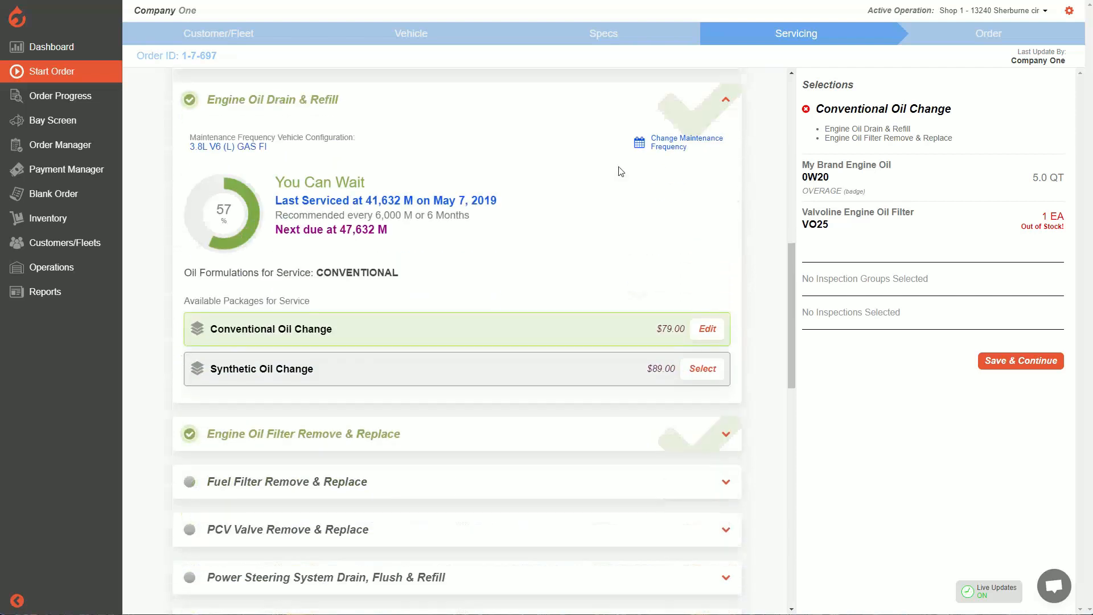
pyautogui.scroll(-11, 619, 171)
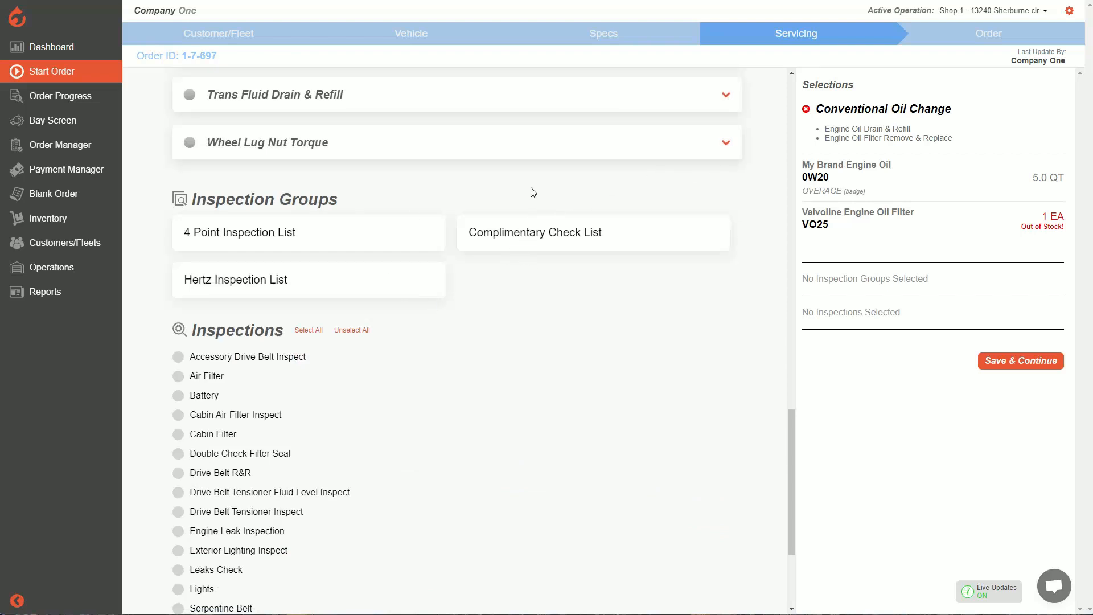
pyautogui.click(307, 283)
# Try selecting the 4 Point Inspection List and Complimentary Check List groups for the order and deselect both
pyautogui.click(346, 236)
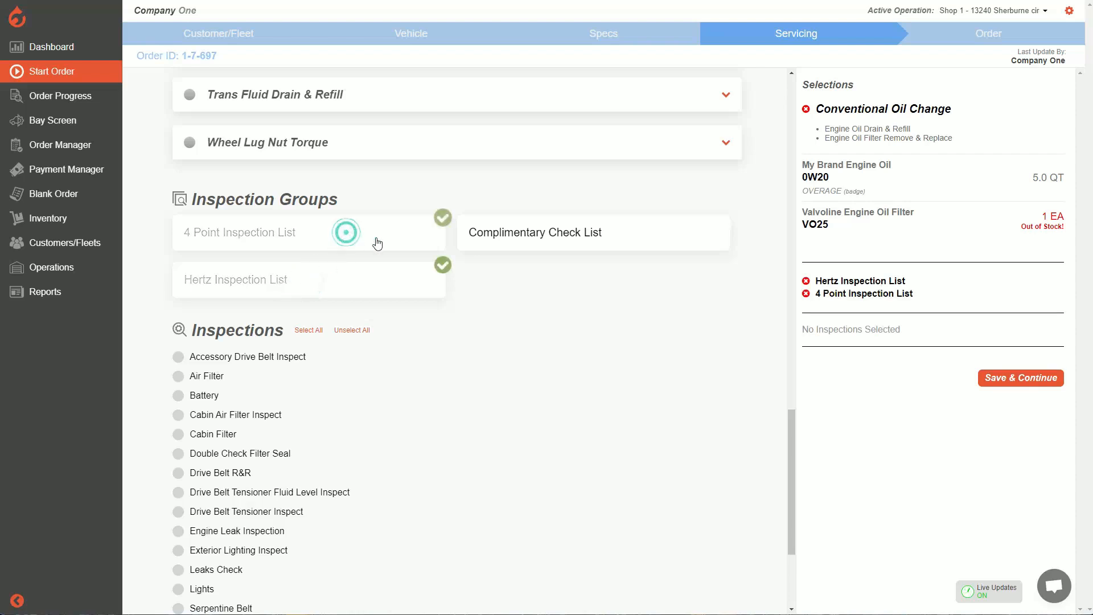
pyautogui.click(514, 234)
pyautogui.click(501, 232)
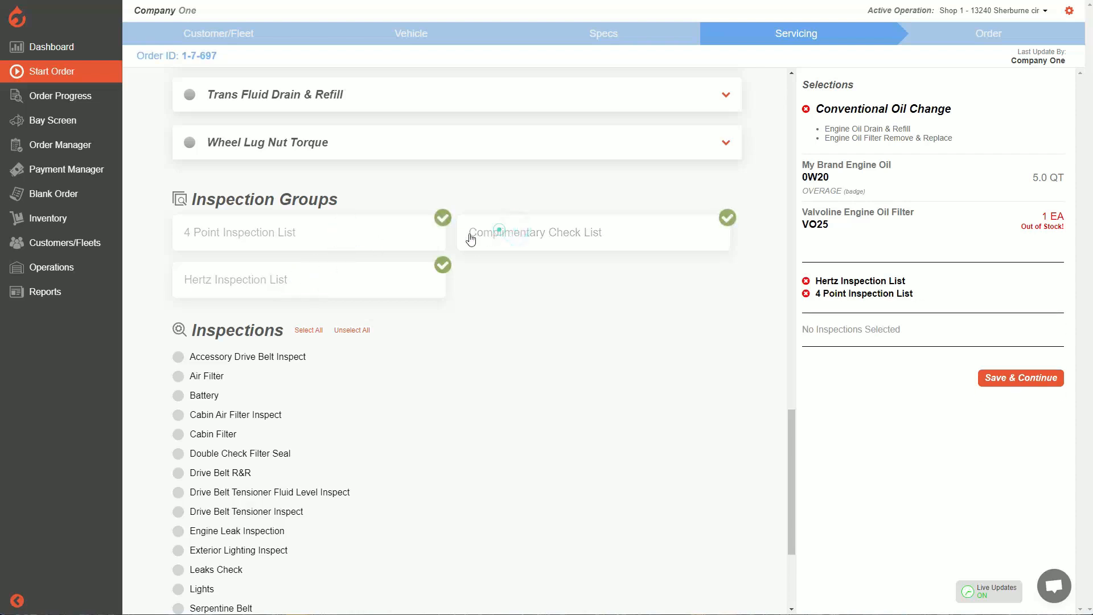
pyautogui.click(381, 242)
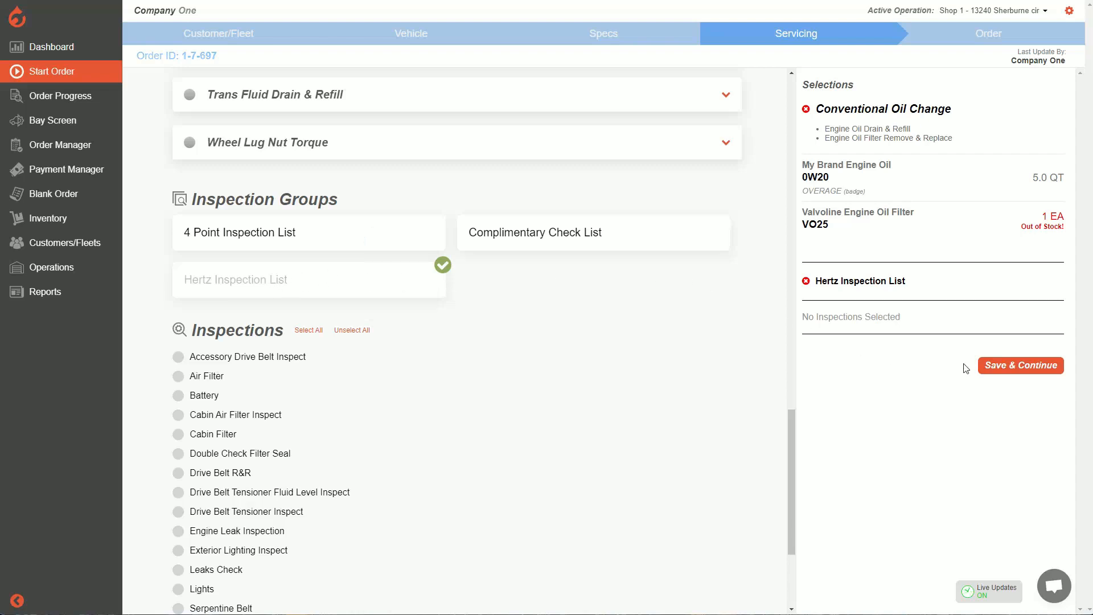
# Save the servicing selections, continue to the order page and review its Inspections section
pyautogui.click(1023, 365)
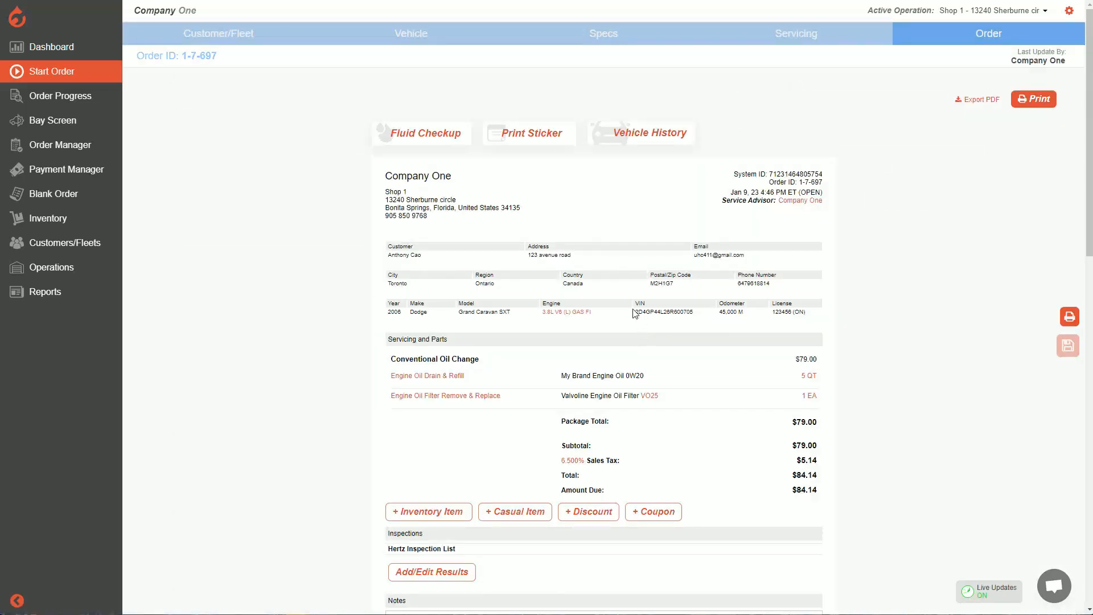
pyautogui.scroll(-1, 644, 287)
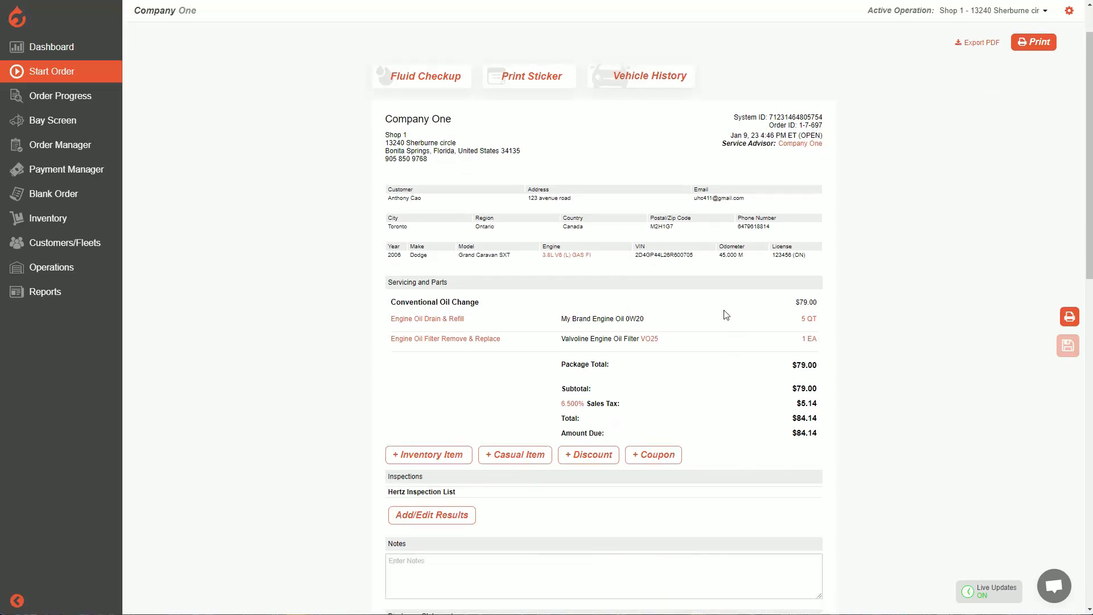
pyautogui.scroll(-4, 684, 285)
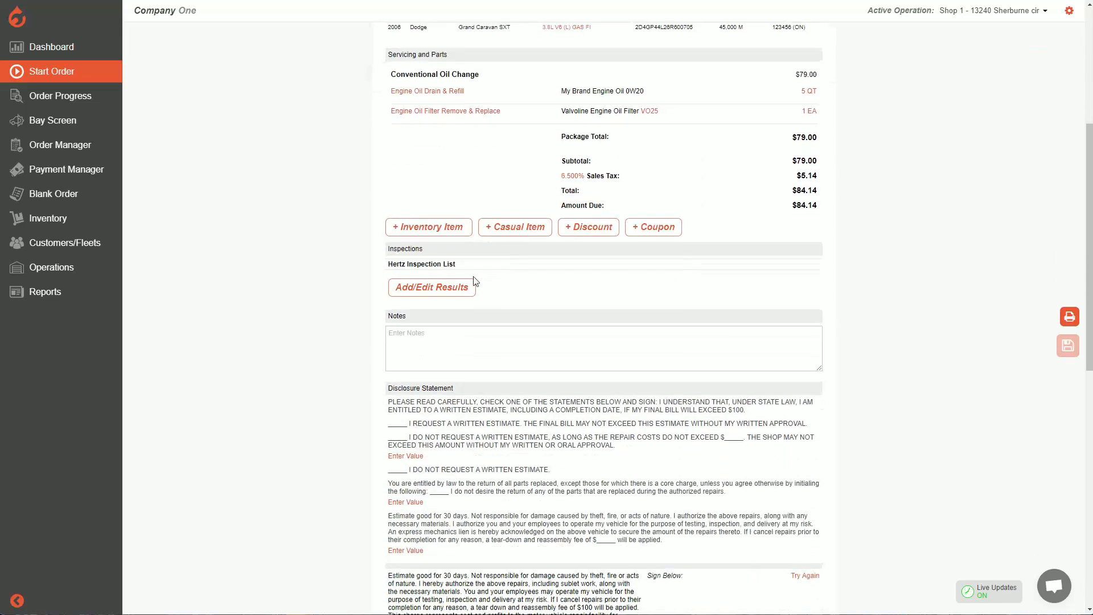
pyautogui.moveTo(389, 263); pyautogui.dragTo(479, 277)
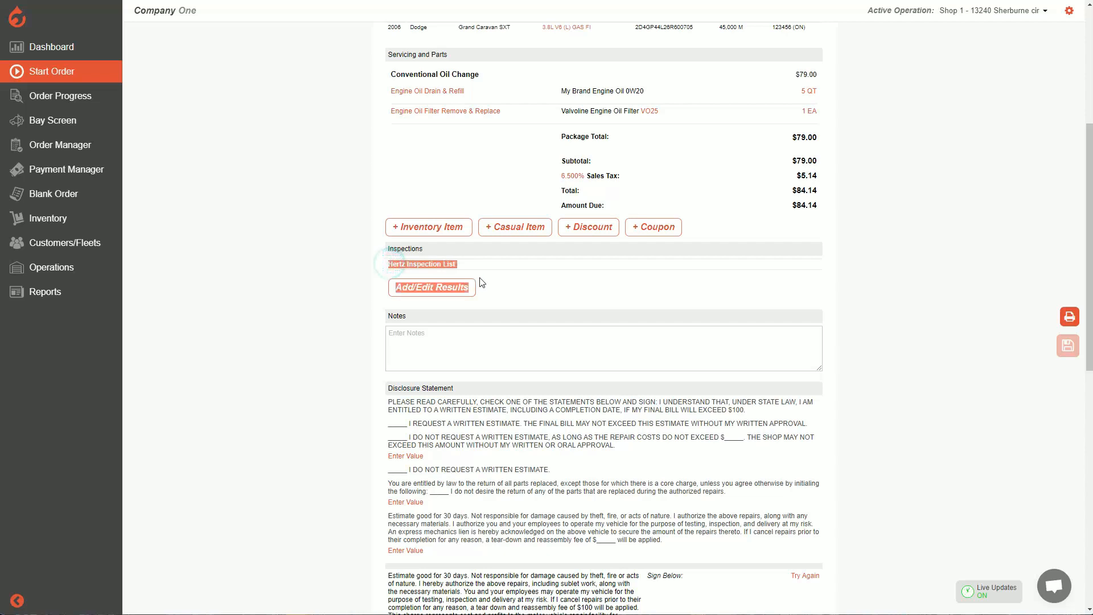
pyautogui.click(540, 277)
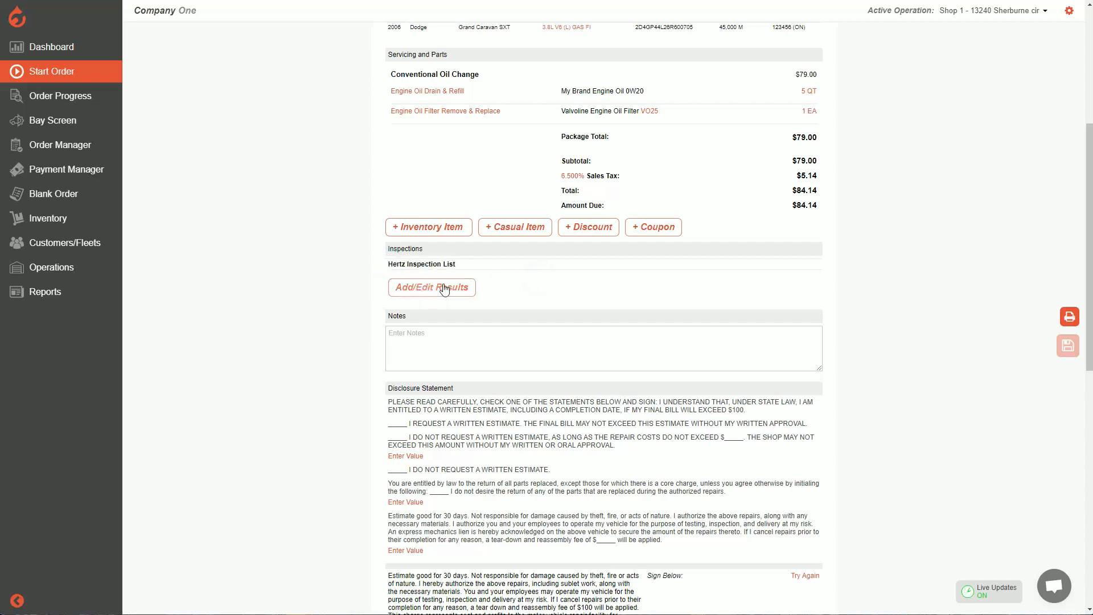
pyautogui.scroll(-1, 484, 282)
pyautogui.scroll(-1, 486, 280)
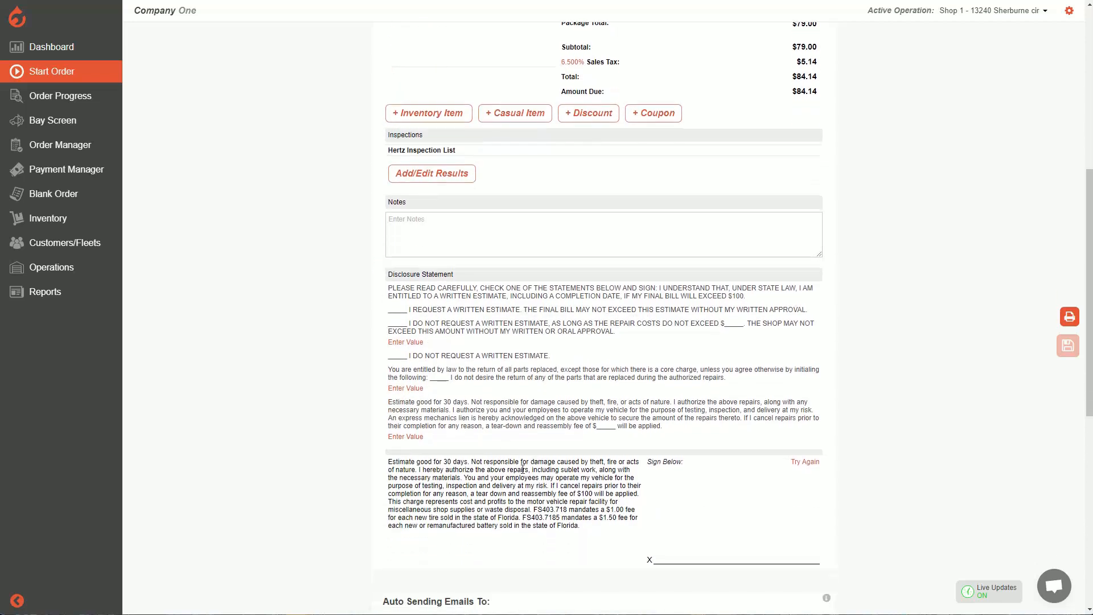
pyautogui.scroll(1, 528, 408)
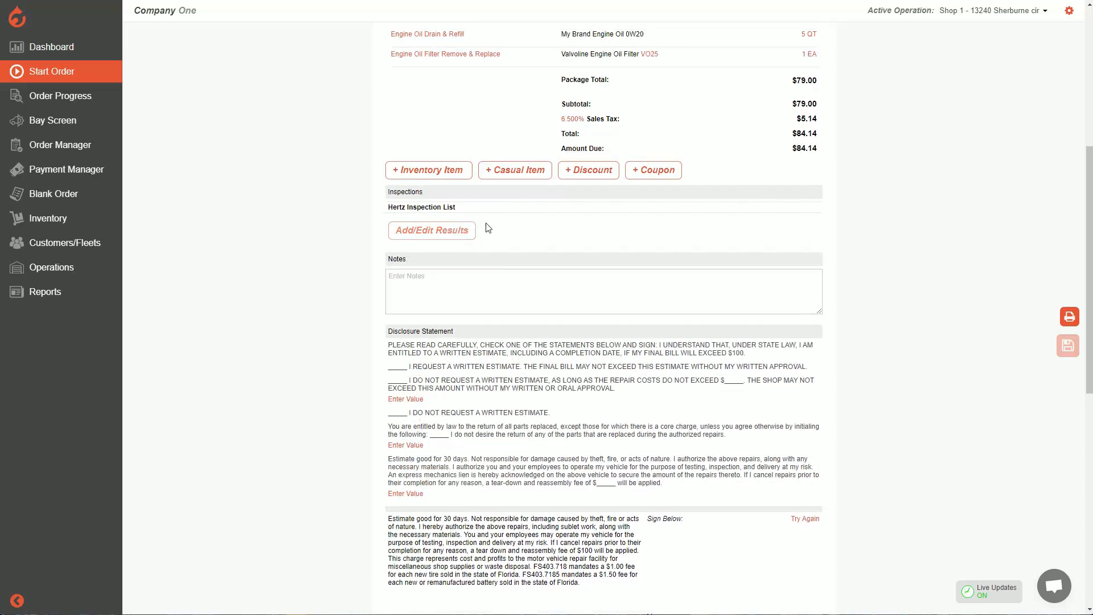
pyautogui.scroll(1, 541, 252)
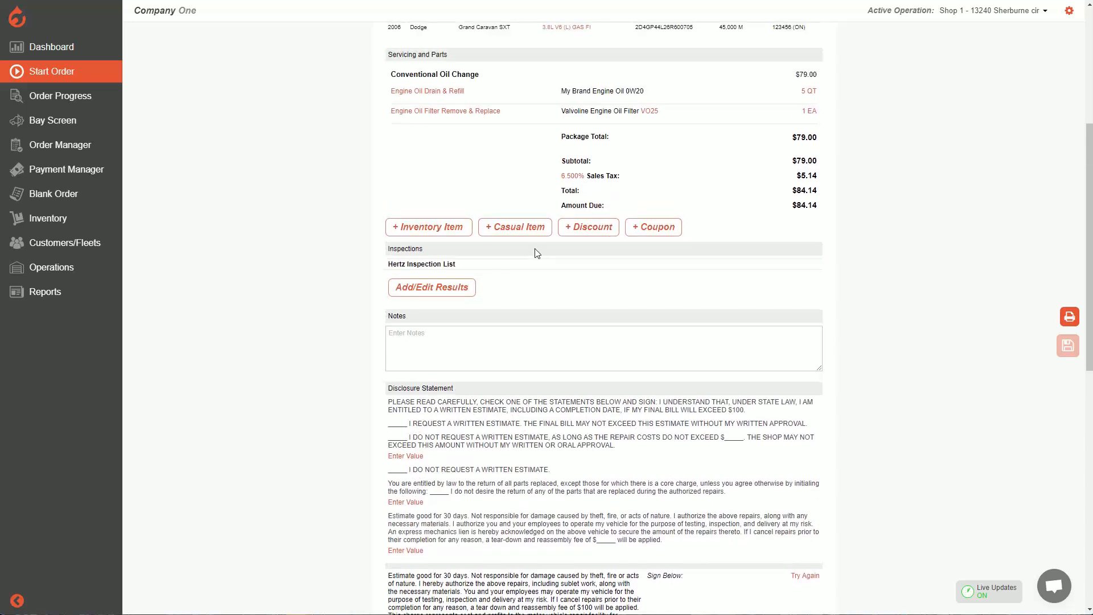
# Open the Hertz Inspection List results on the order and enter the Battery note "add notes here for battery"
pyautogui.click(423, 293)
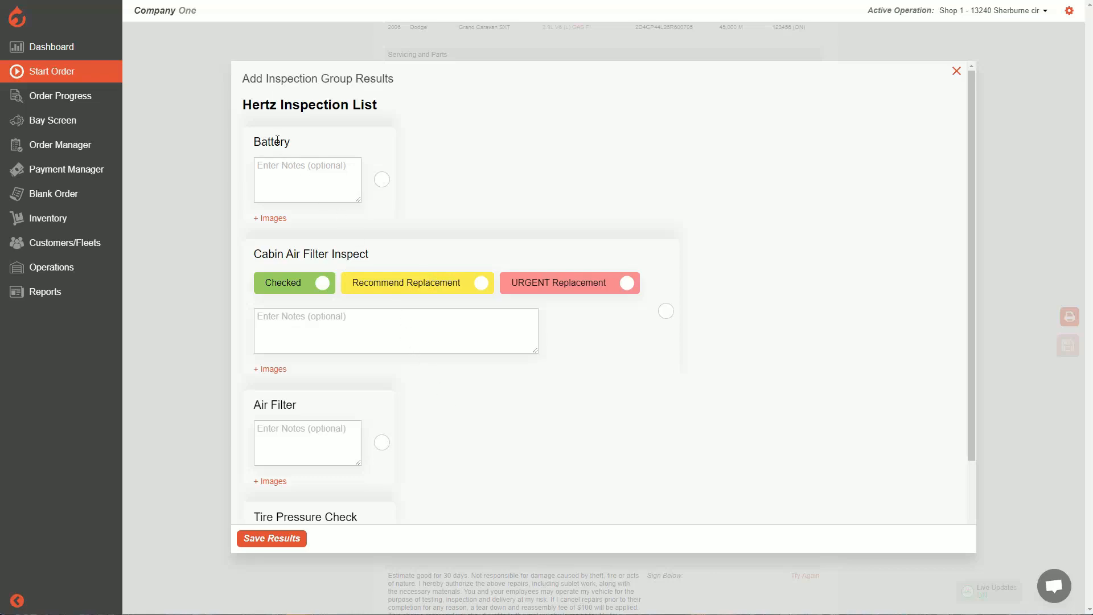
pyautogui.moveTo(262, 142); pyautogui.dragTo(305, 144)
pyautogui.click(305, 177)
pyautogui.write('add no')
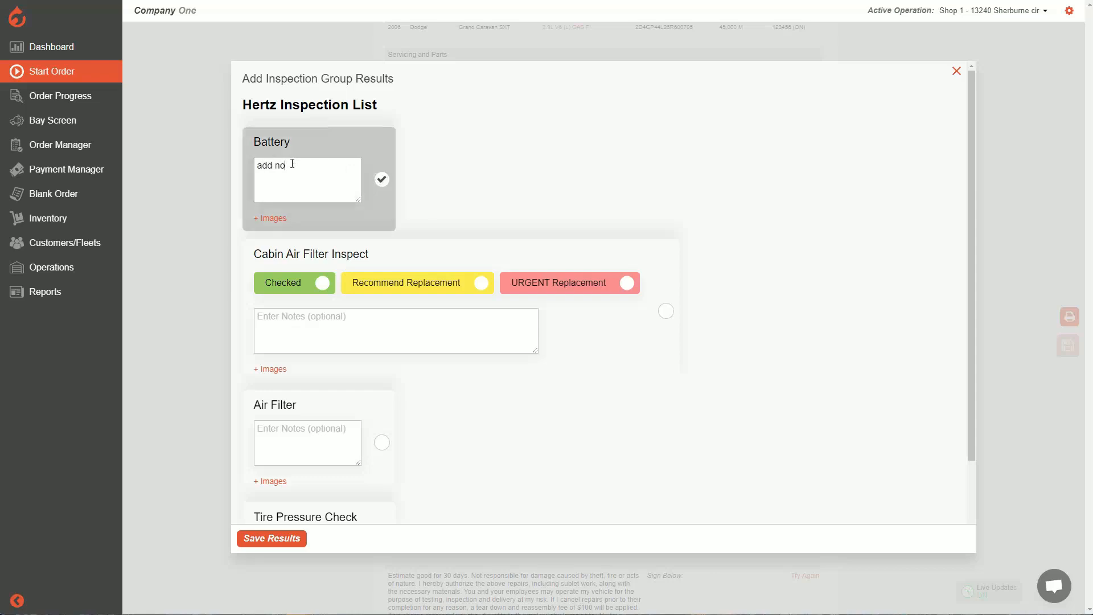
pyautogui.write('tes here for battery')
# Mark Cabin Air Filter Inspect as Checked, tick Air Filter and Tire Pressure Check as inspected, and save the inspection results
pyautogui.click(316, 283)
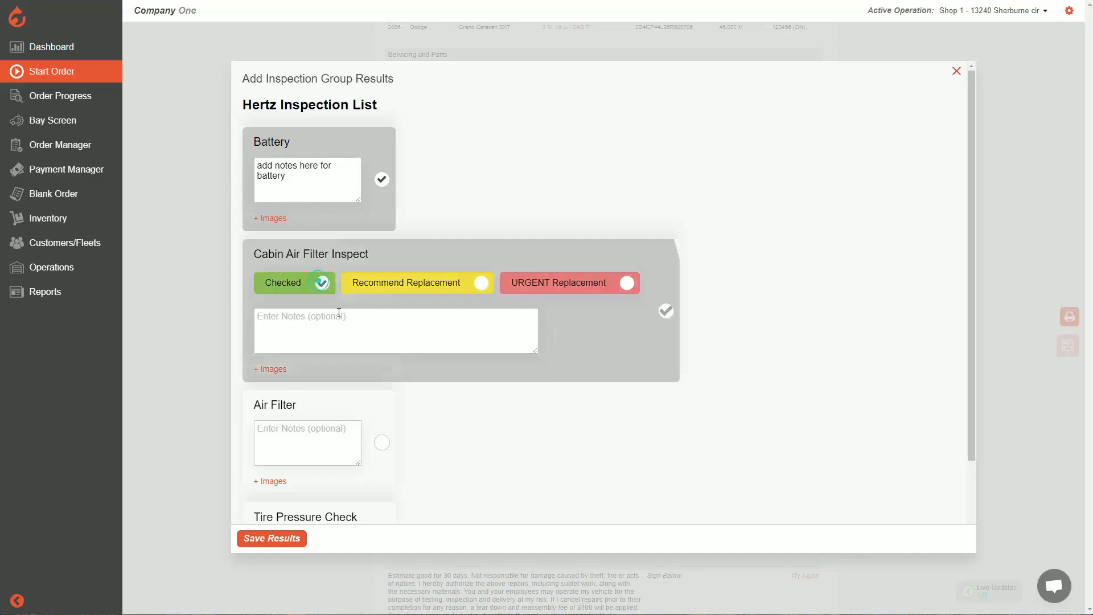
pyautogui.scroll(-2, 341, 313)
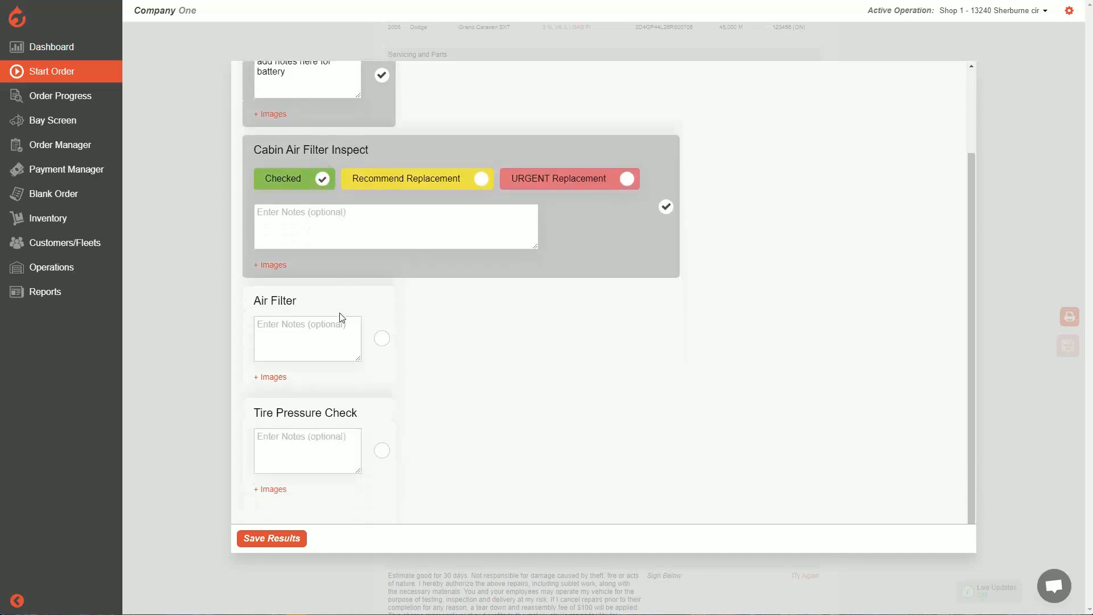
pyautogui.click(379, 340)
pyautogui.click(383, 452)
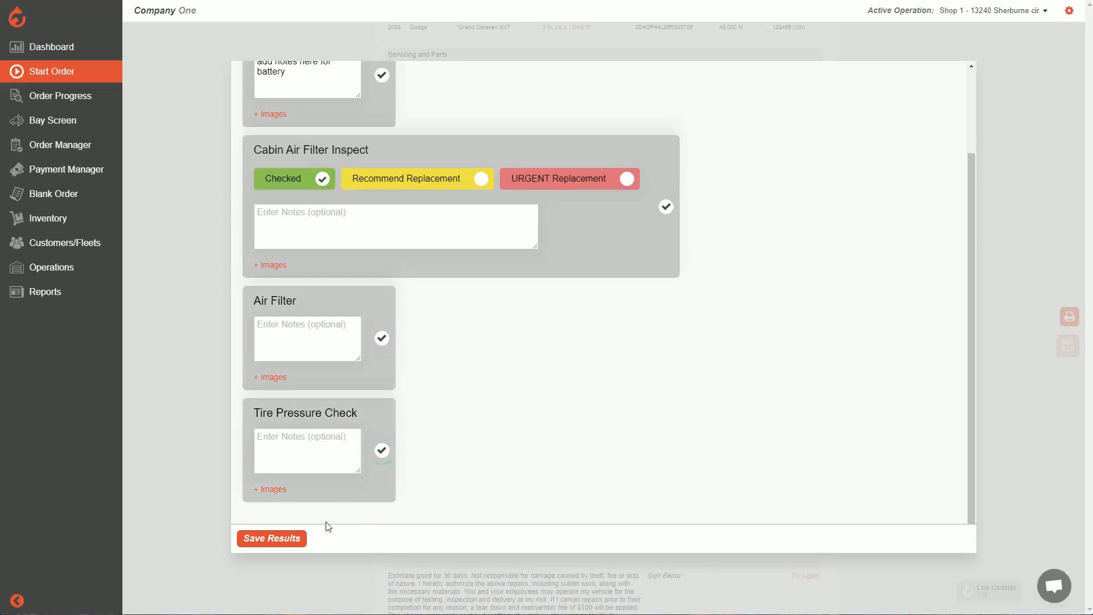
pyautogui.click(292, 539)
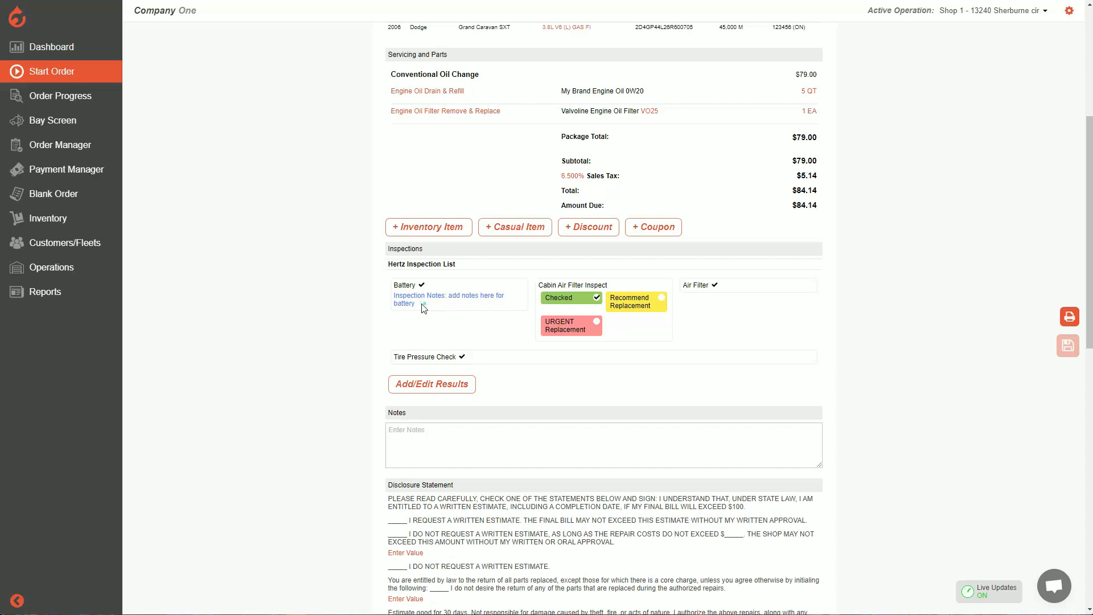
# Review the Battery result and its inspection note in the order's Inspections section
pyautogui.moveTo(420, 299); pyautogui.dragTo(393, 301)
pyautogui.click(451, 297)
pyautogui.moveTo(426, 283); pyautogui.dragTo(400, 282)
pyautogui.click(431, 283)
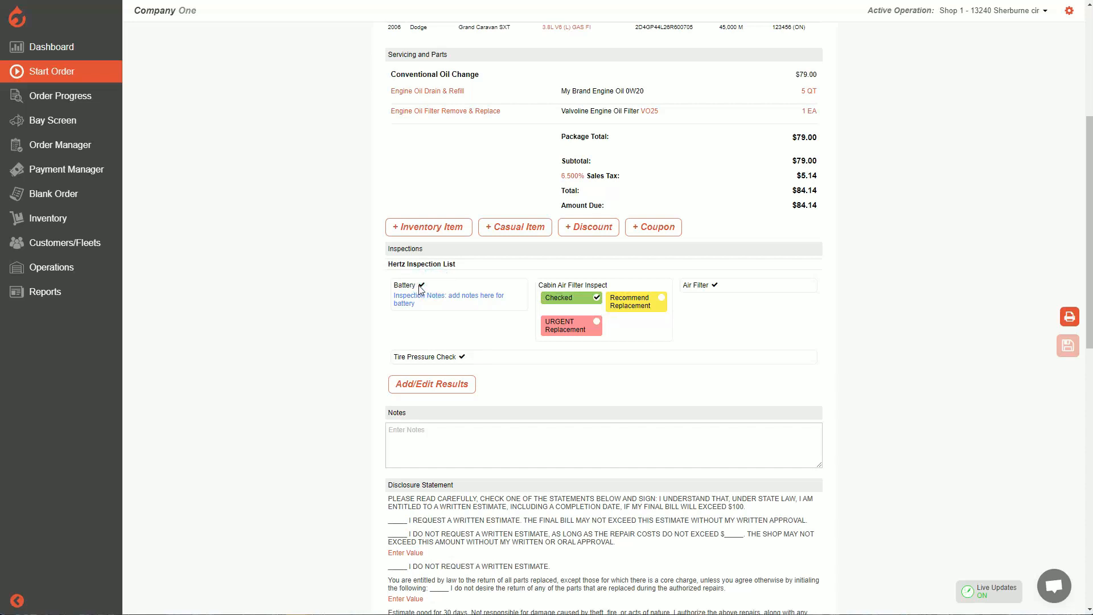